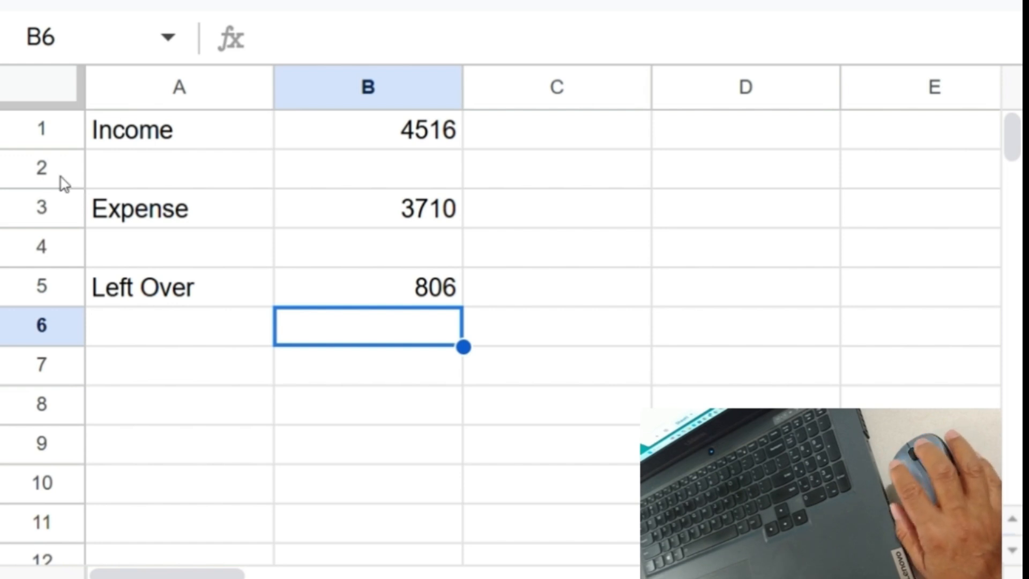
Set the Income amount in cell B1 to 4550
left_click(377, 128)
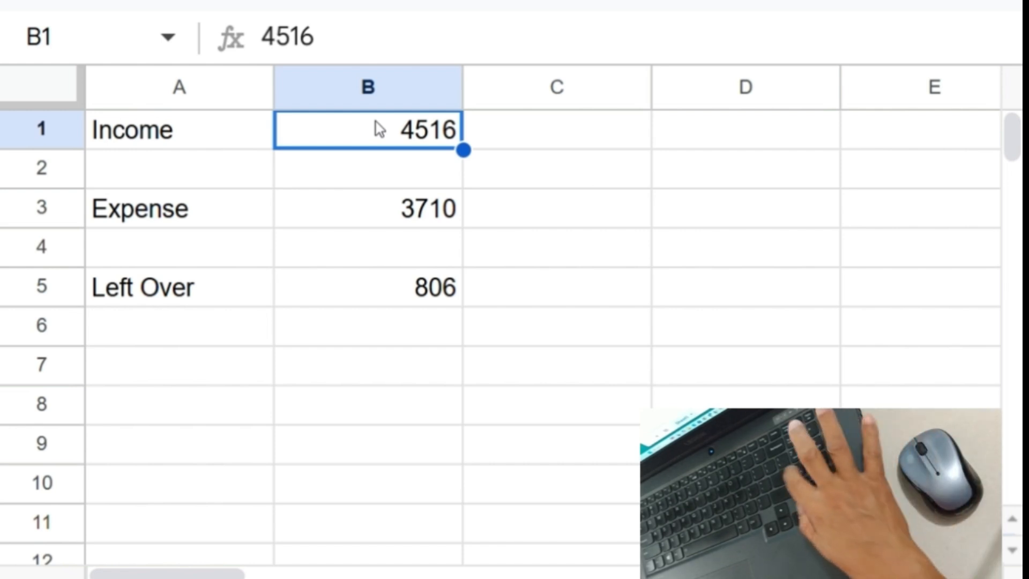
type("4550")
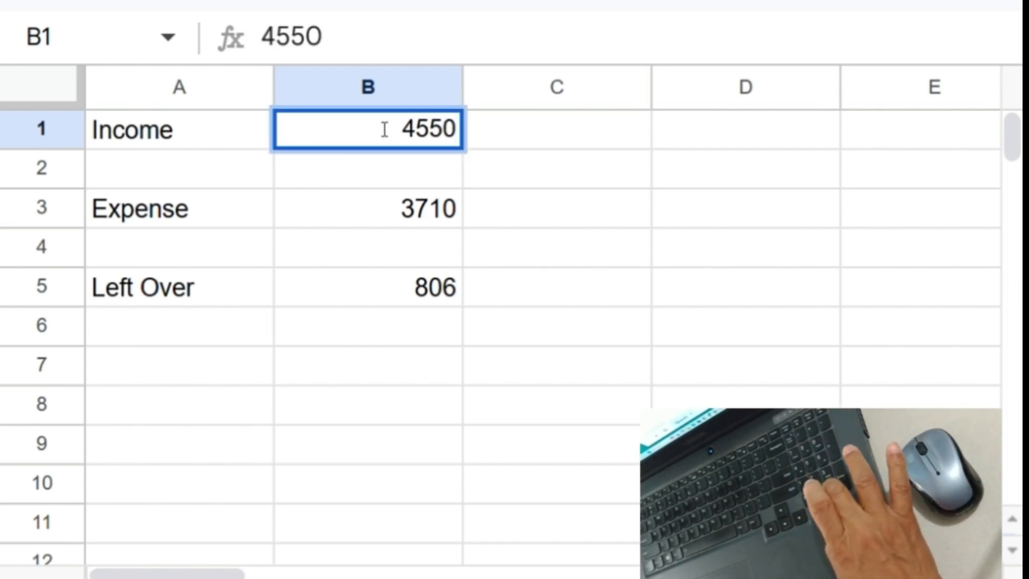
key("Return")
Insert two rows above the selected rows 2 and 3
left_click_drag(77, 185, 64, 213)
right_click(65, 214)
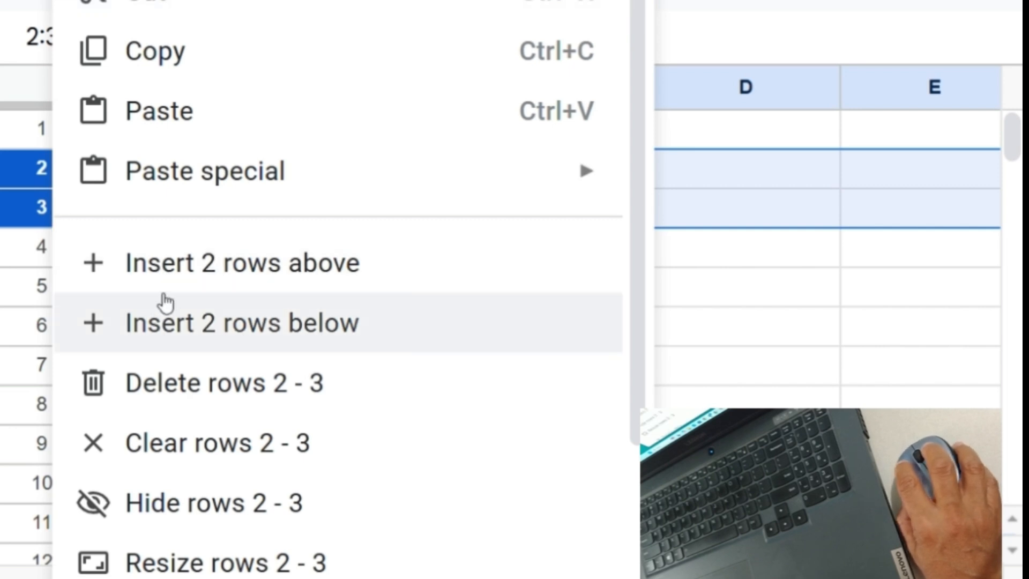
left_click(166, 276)
Enter the indented labels Job in A2 and Etsy in A3 under Income
left_click(195, 187)
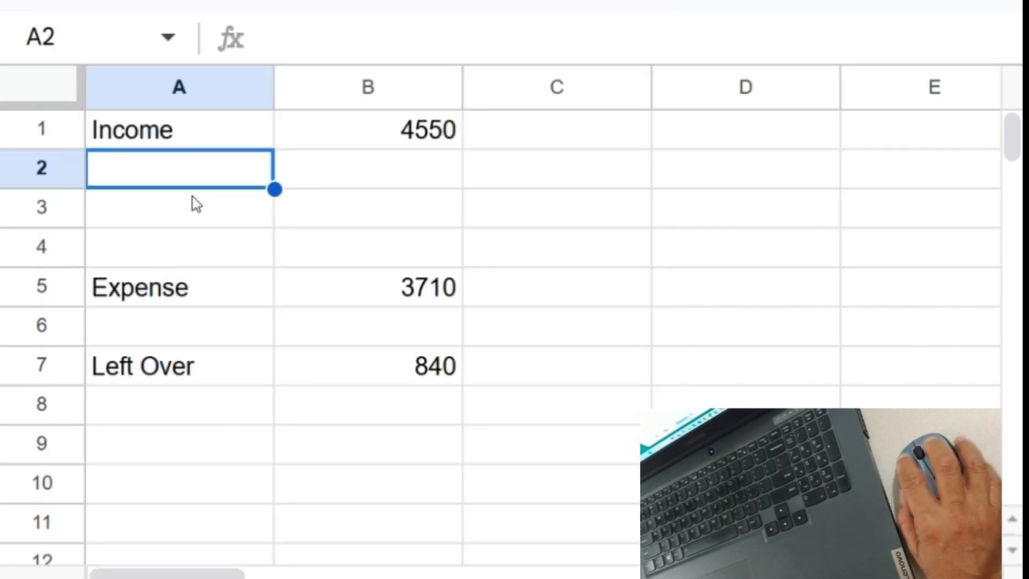
type("Job")
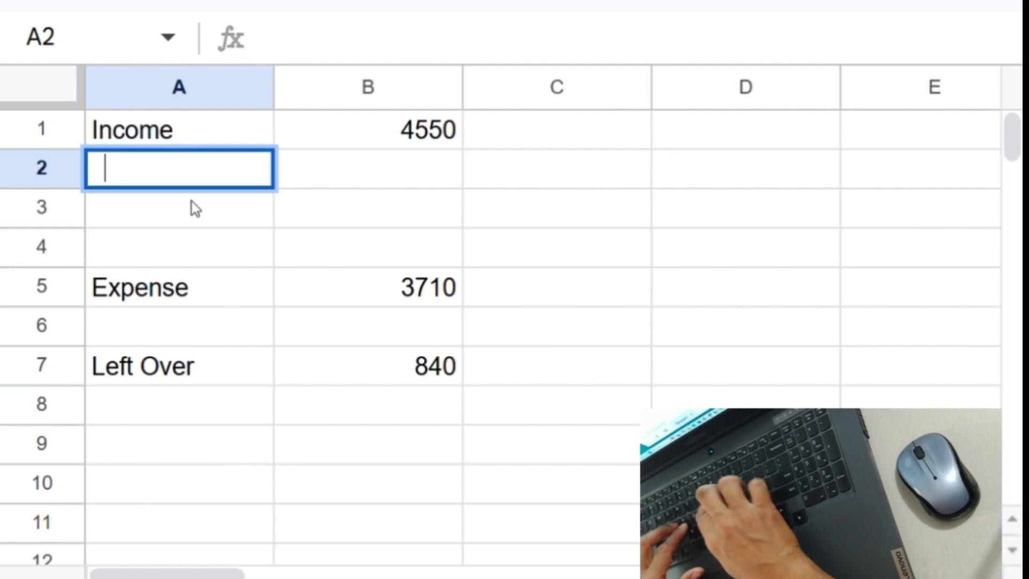
key("Return")
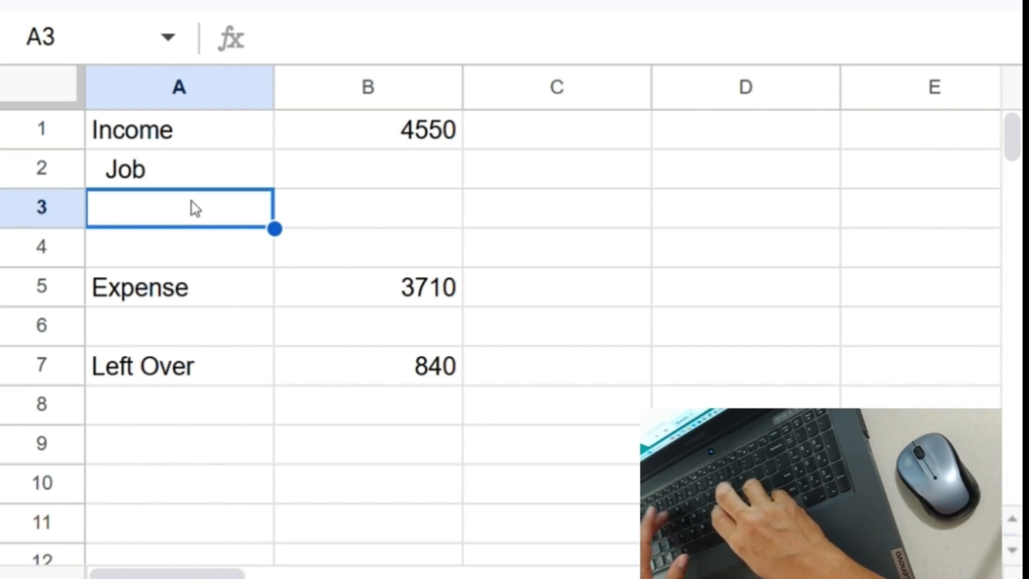
type("Etsy")
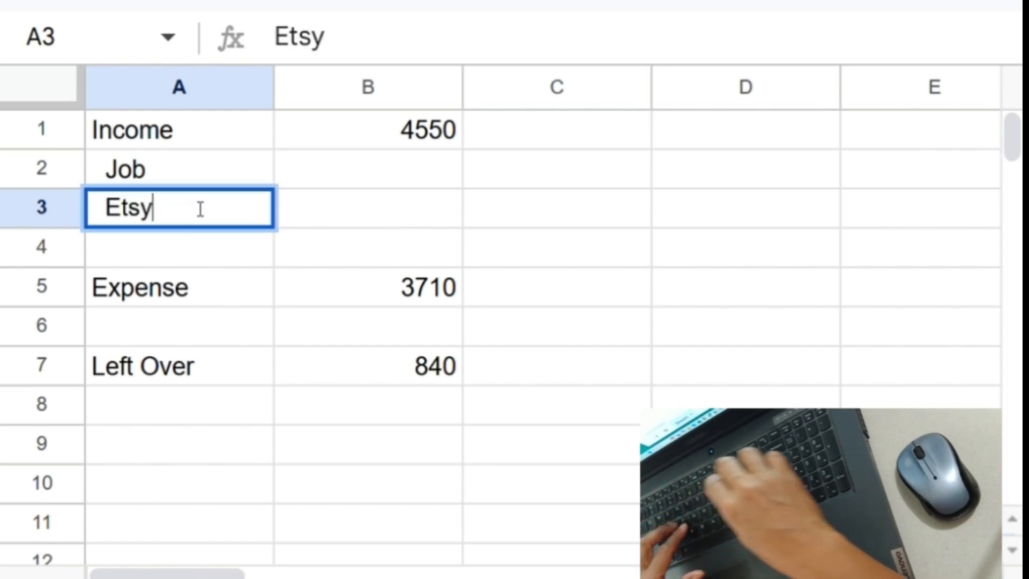
key("Return")
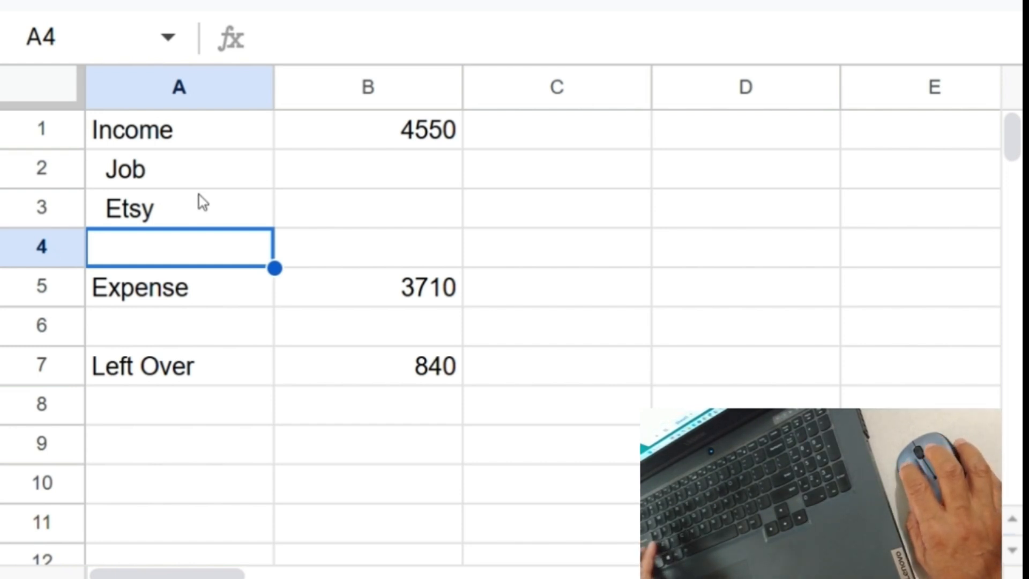
Undo the Job and Etsy labels and the insertion of the two rows
key("ctrl+z")
key("ctrl+z")
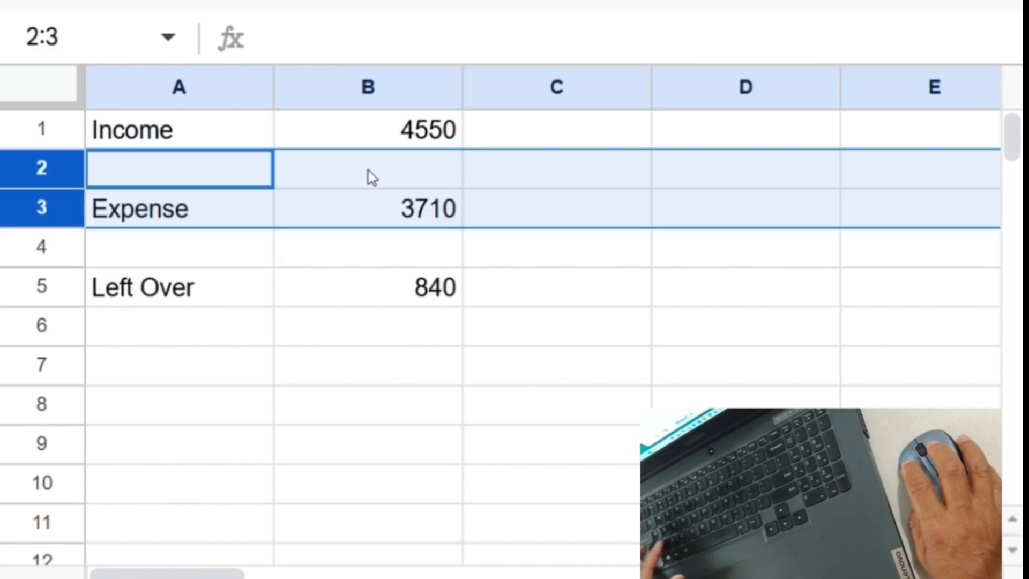
left_click(368, 170)
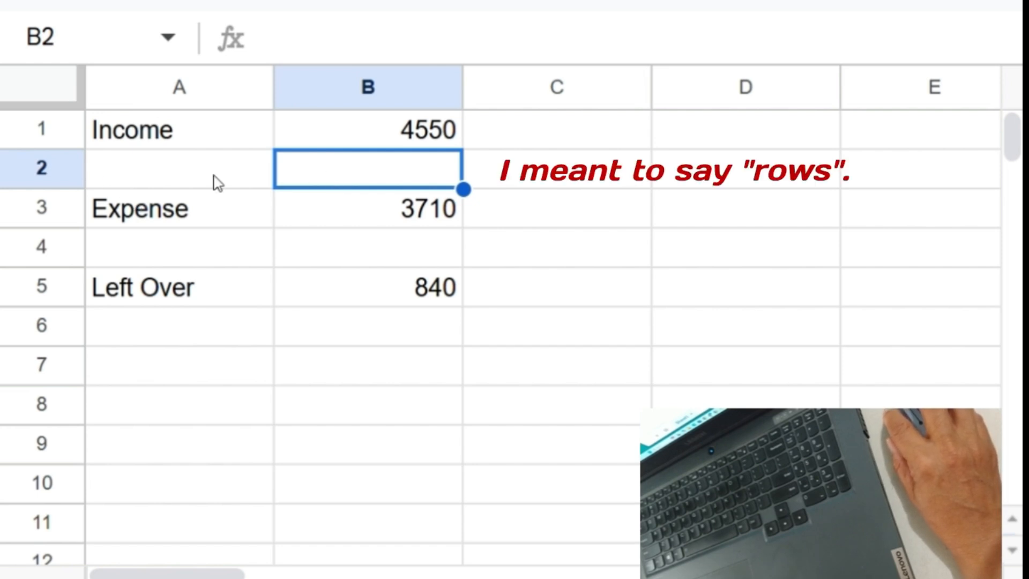
Insert one row below the blank row 2, between Income and Expense
left_click(96, 236)
left_click(42, 170)
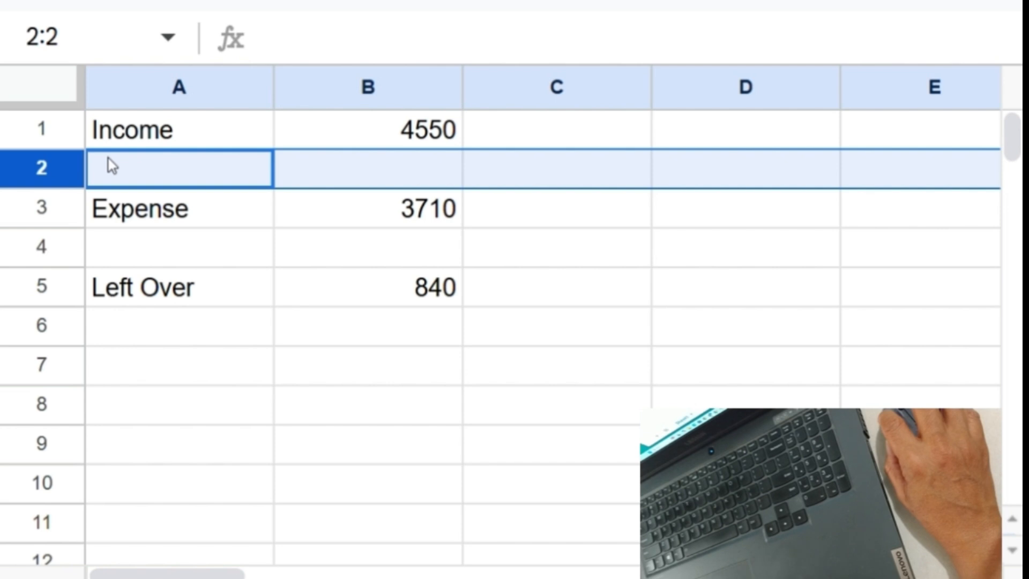
left_click(60, 185)
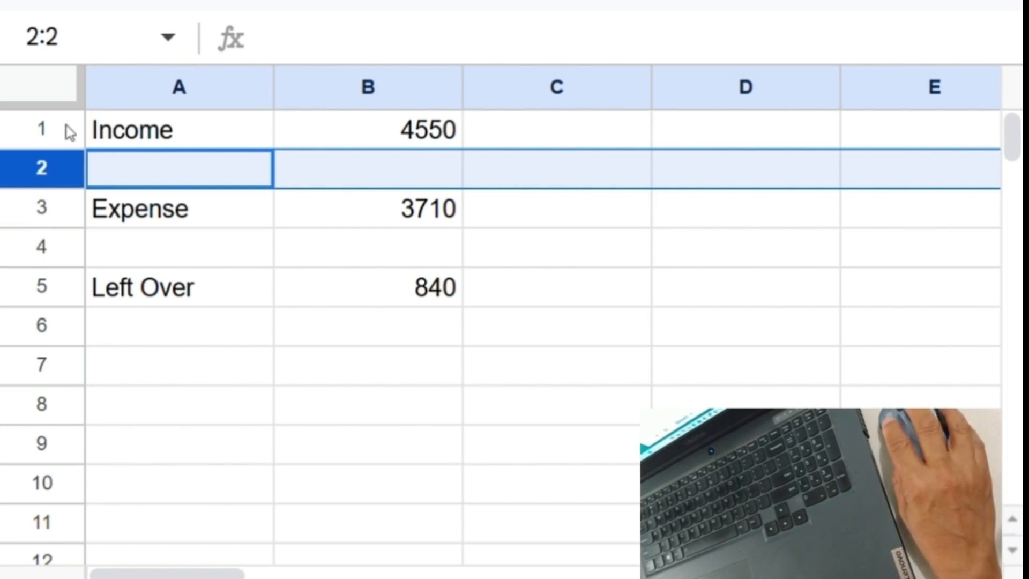
right_click(47, 177)
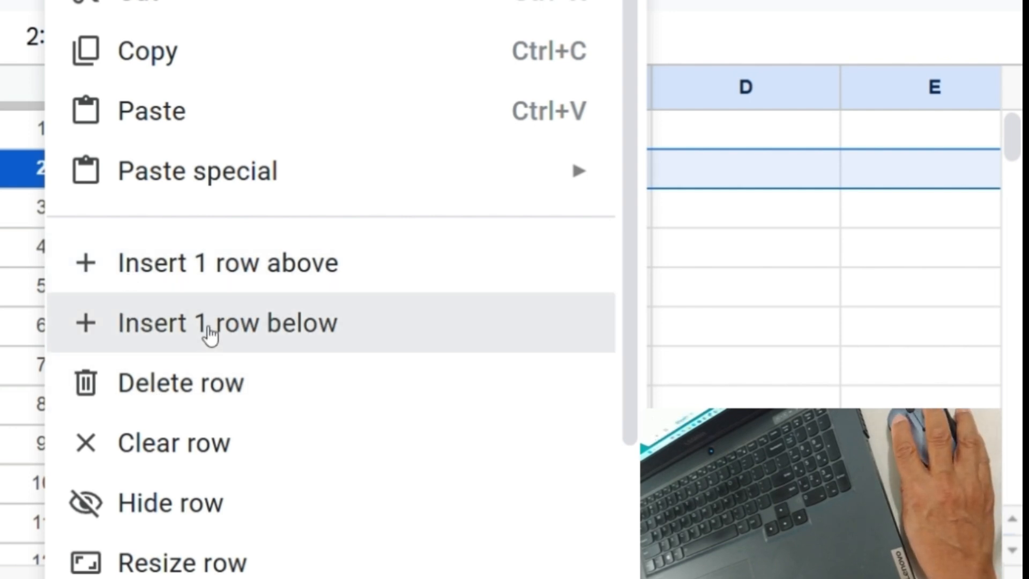
left_click(210, 336)
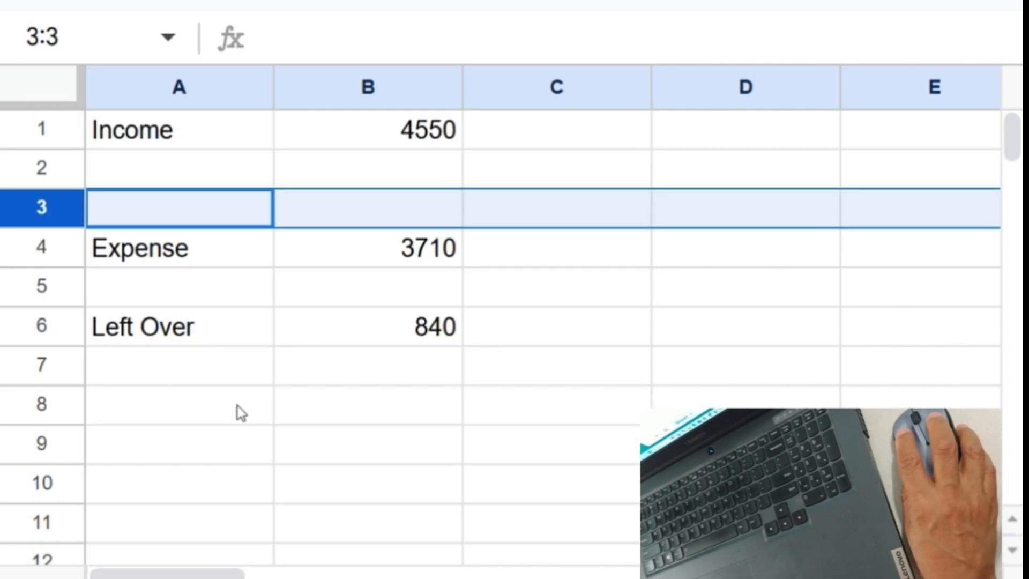
Insert one more row below row 3, above the Expense row
left_click(42, 169)
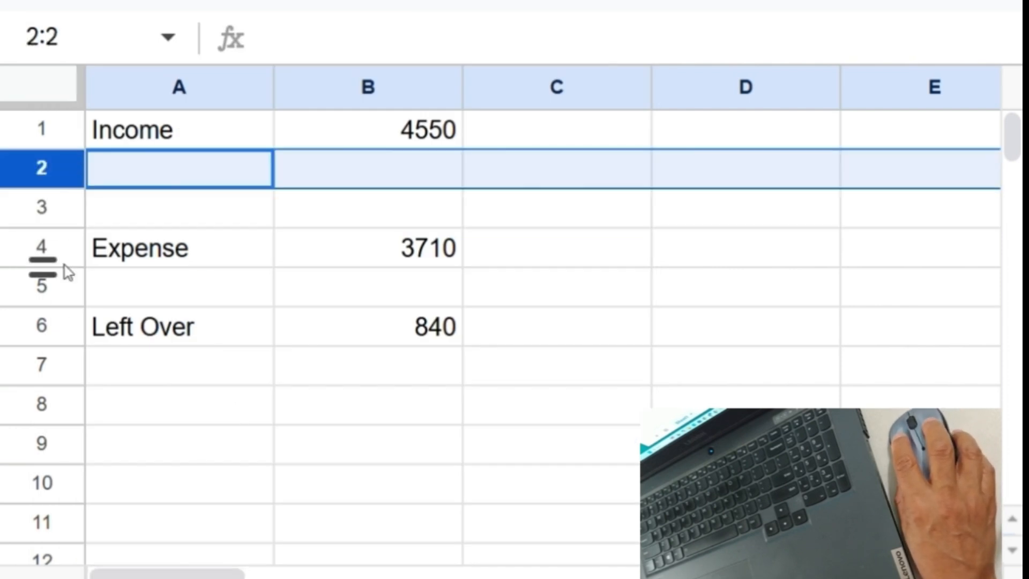
left_click(72, 210)
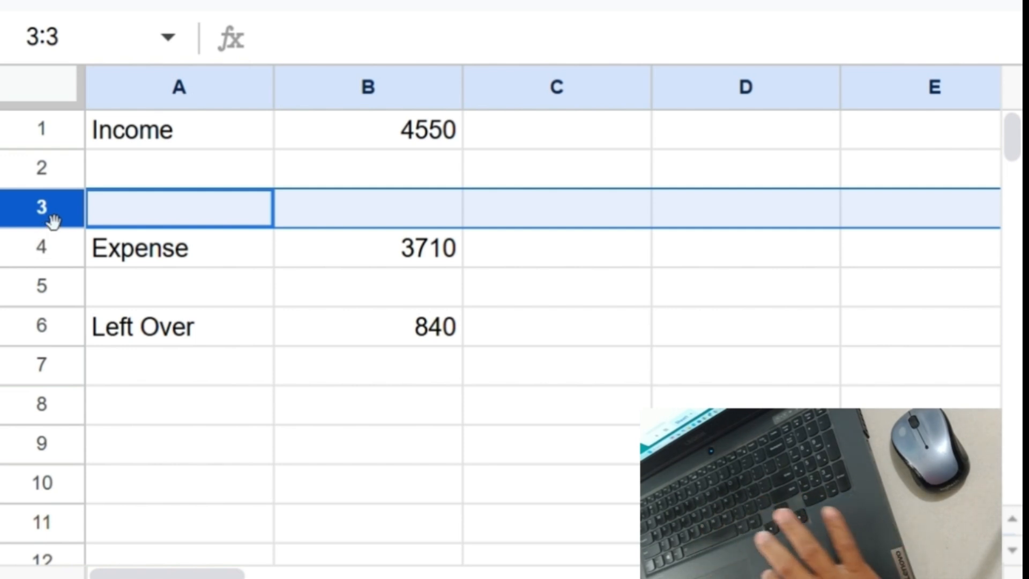
right_click(47, 219)
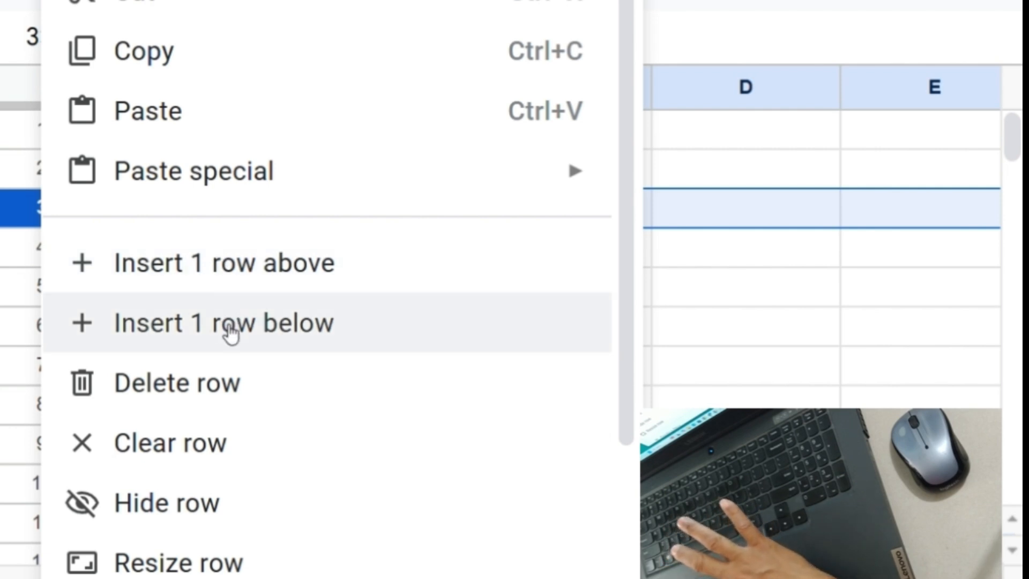
left_click(231, 330)
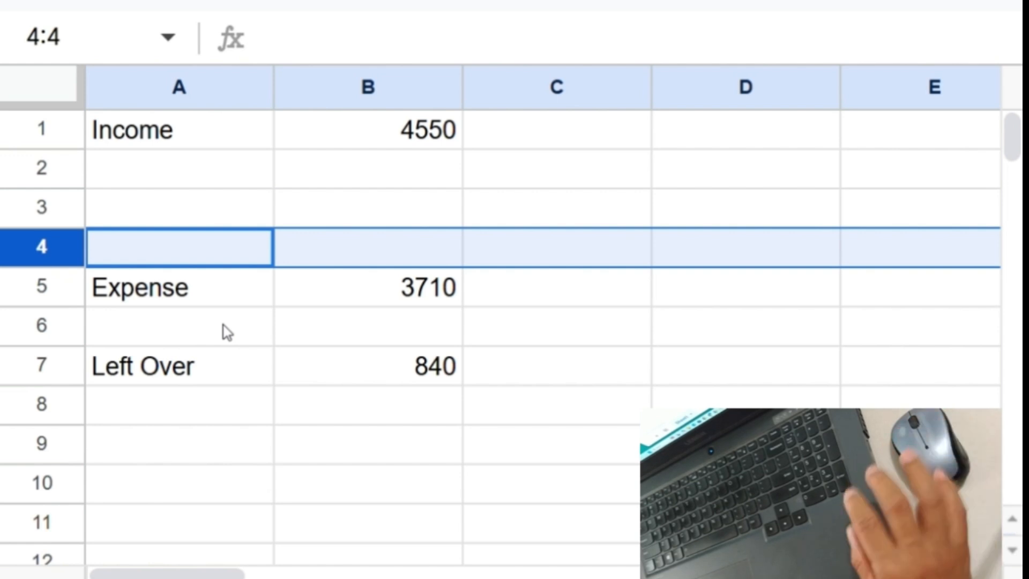
Label the income sources with indented text, Job in A2 and Etsy in A3
left_click(181, 175)
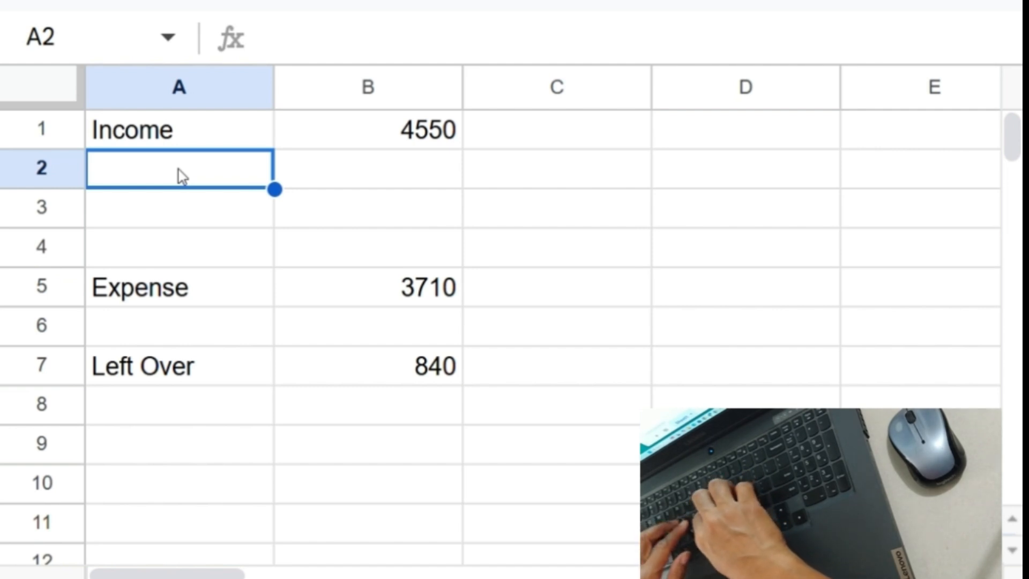
key("Return")
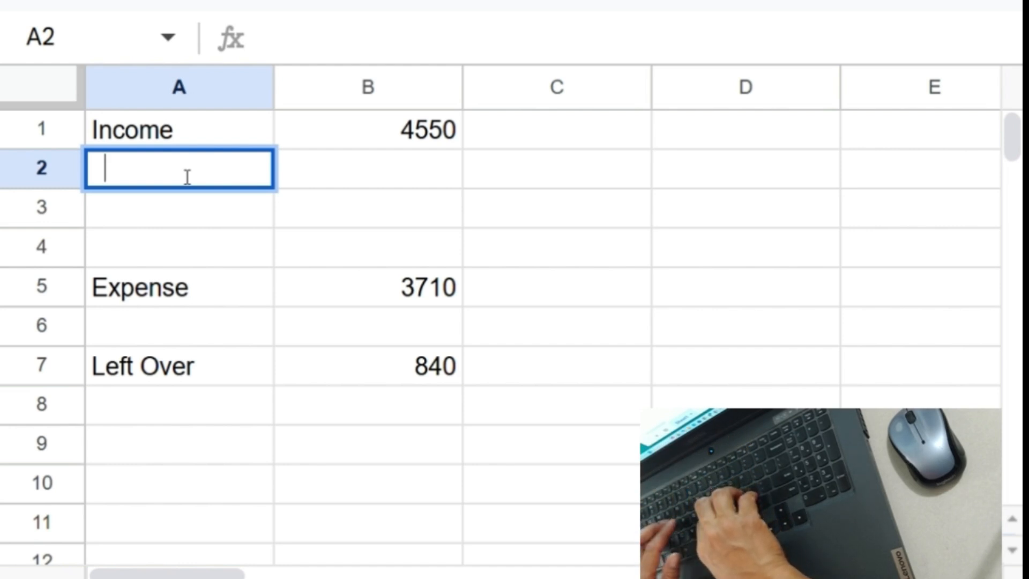
type("ob")
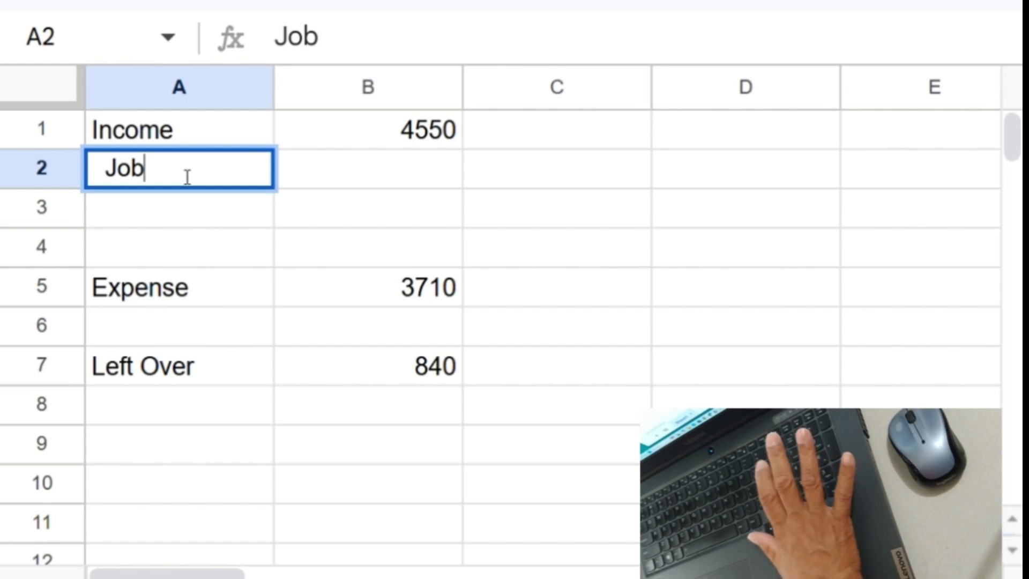
key("Return")
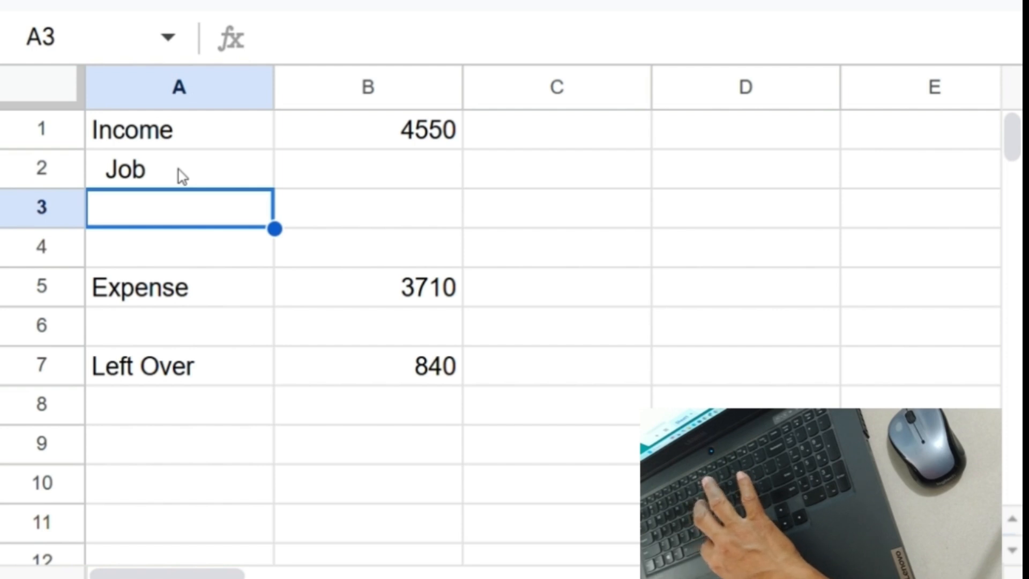
type("E")
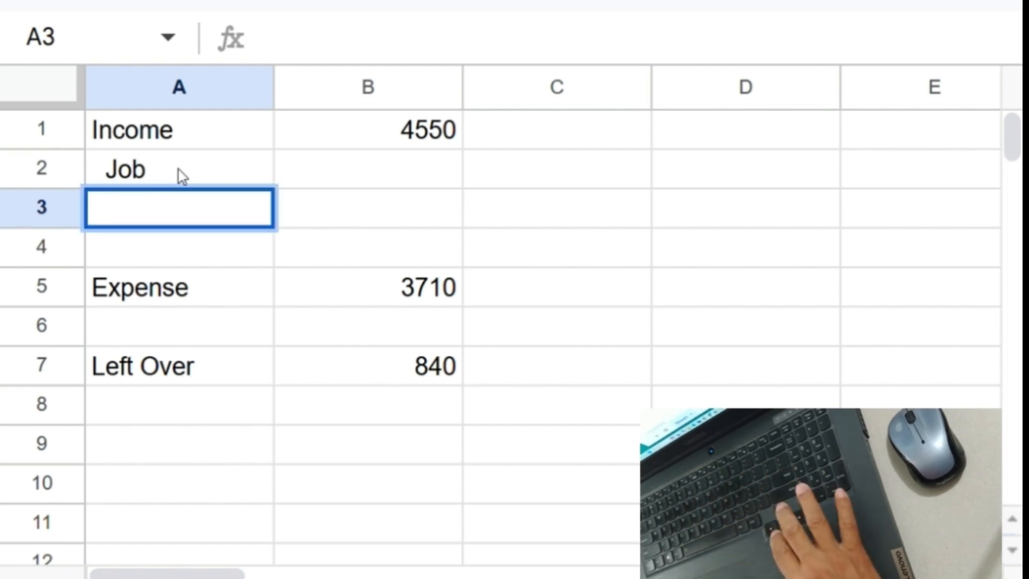
type("tsy")
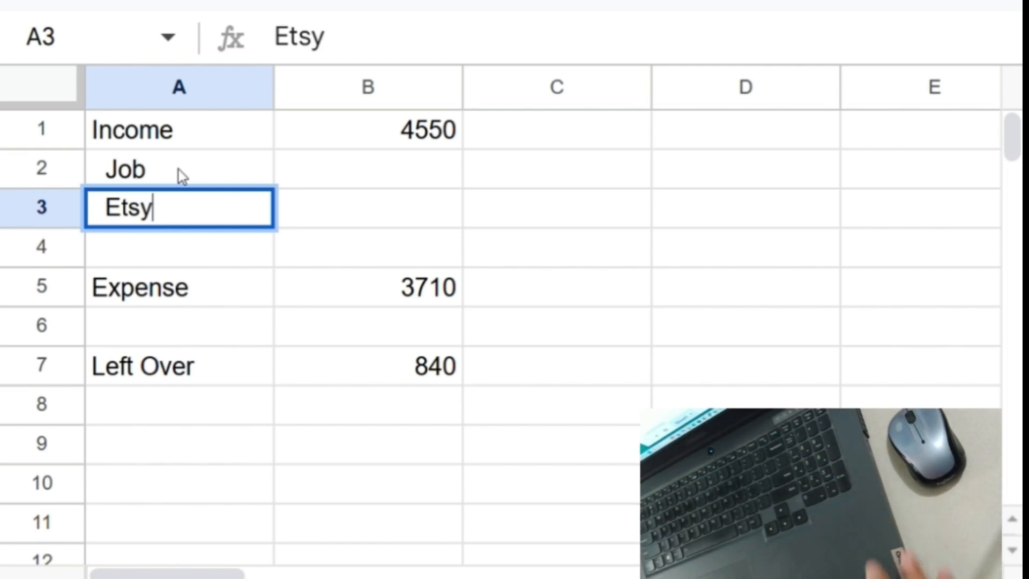
key("Return")
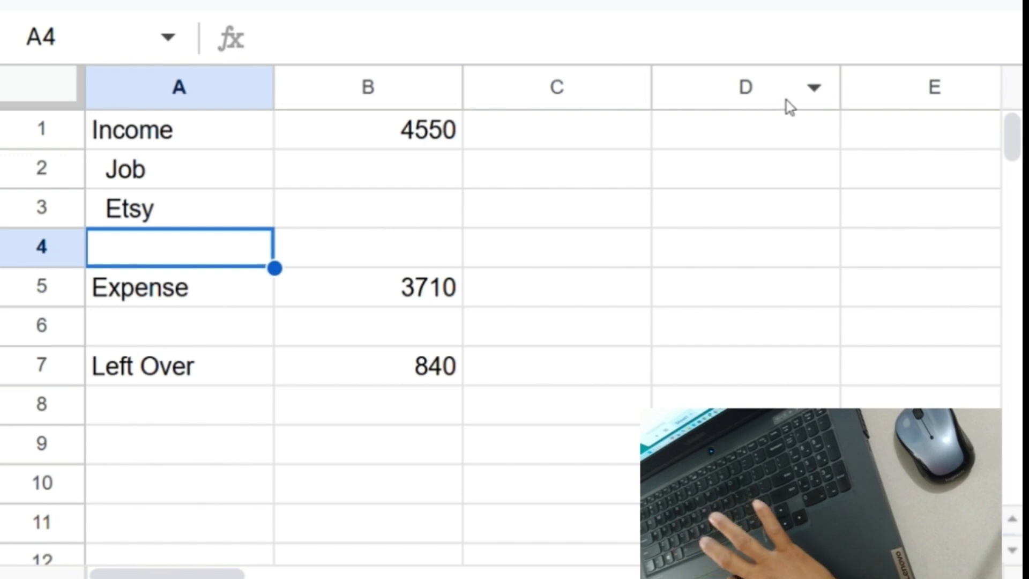
Enter 4000 as the Job income in B2 and 500 as the Etsy income in B3
left_click(412, 180)
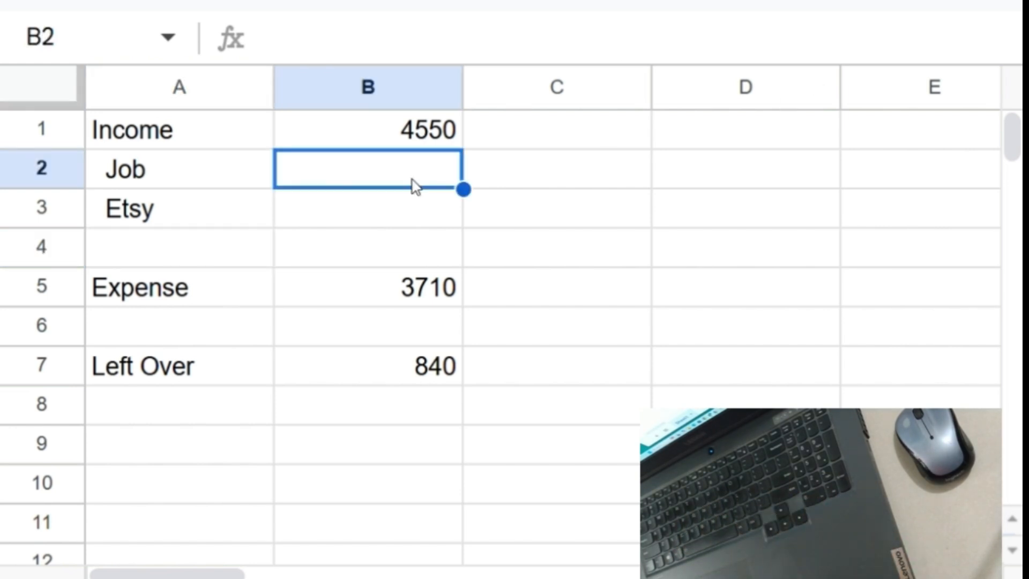
type("4")
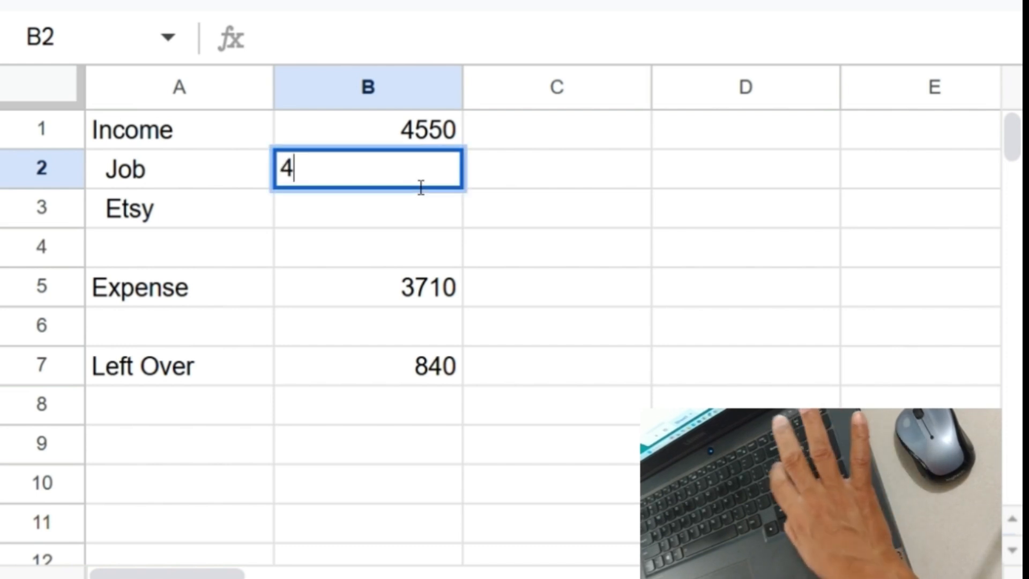
type("000")
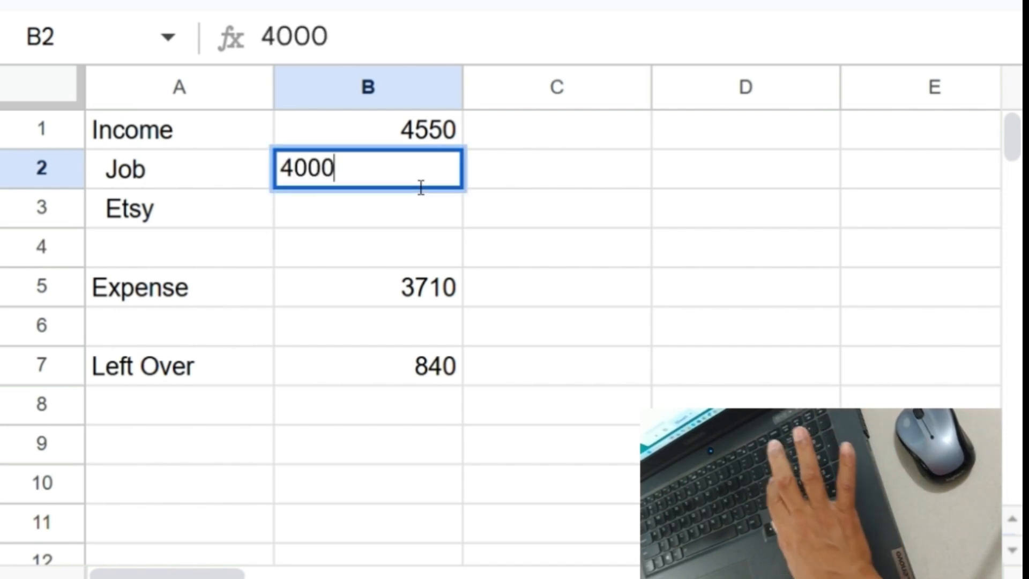
key("Return")
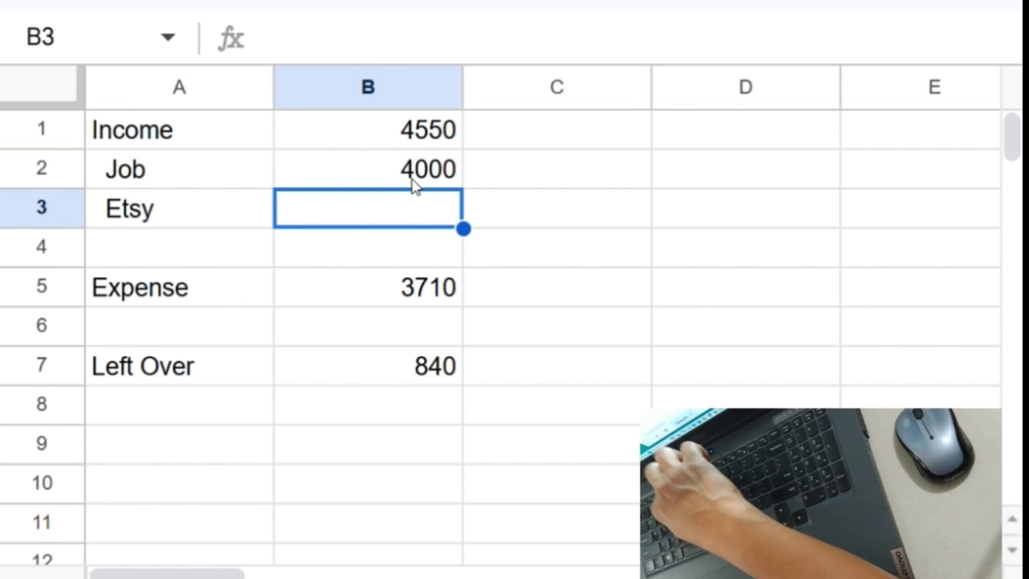
type("500")
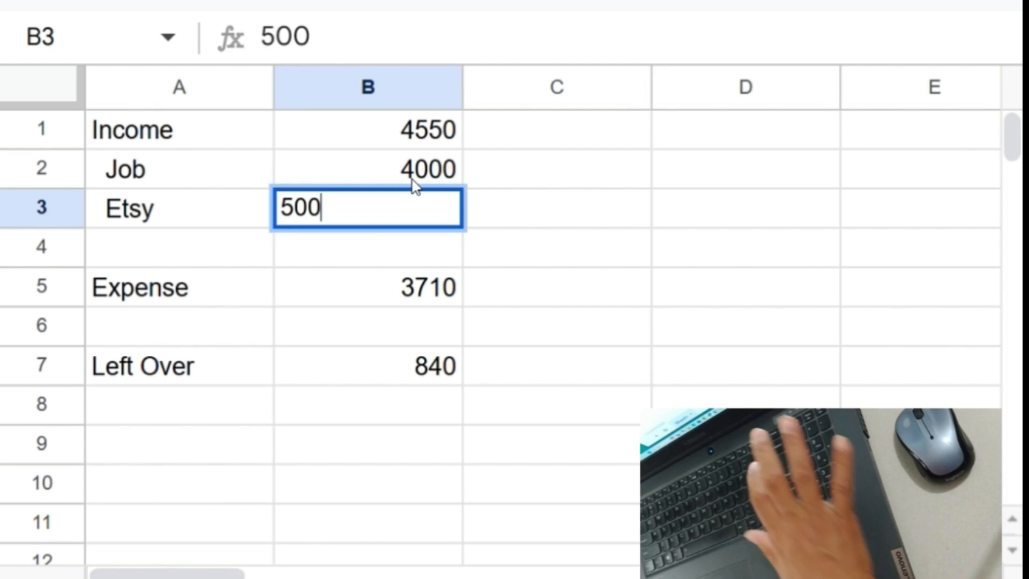
key("Return")
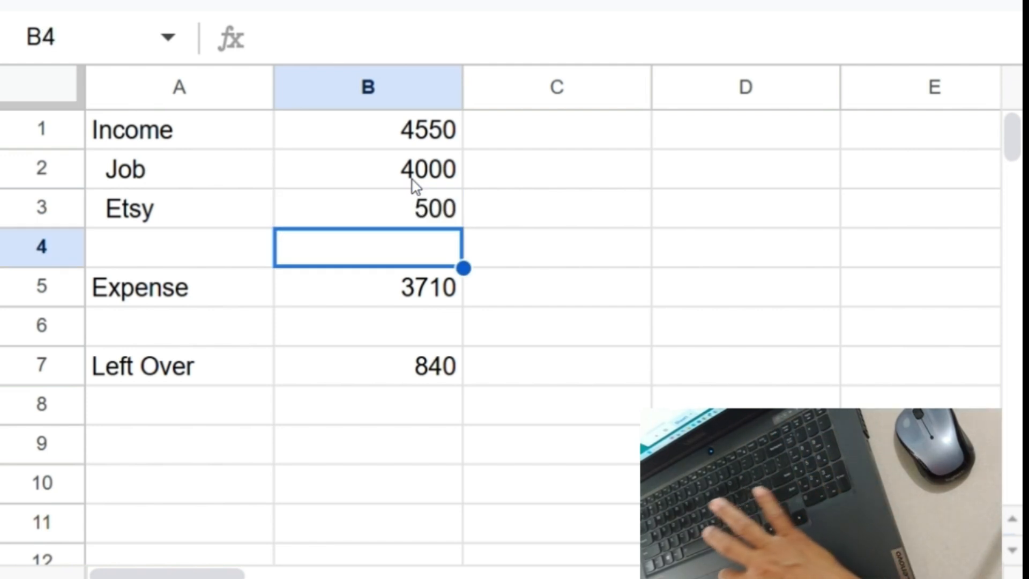
Label cell A4 below Etsy with the further-indented text Total
left_click(409, 135)
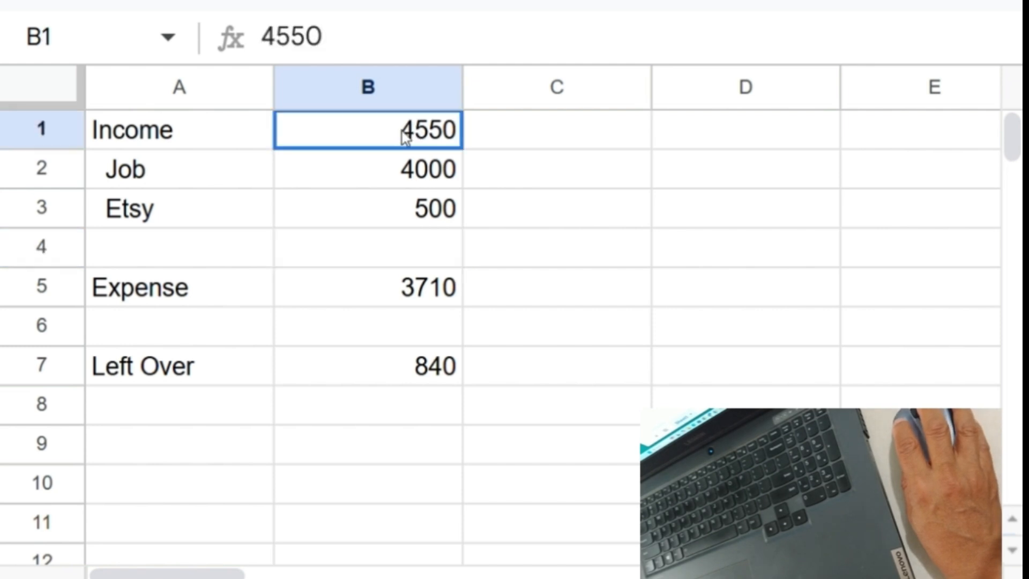
left_click(362, 245)
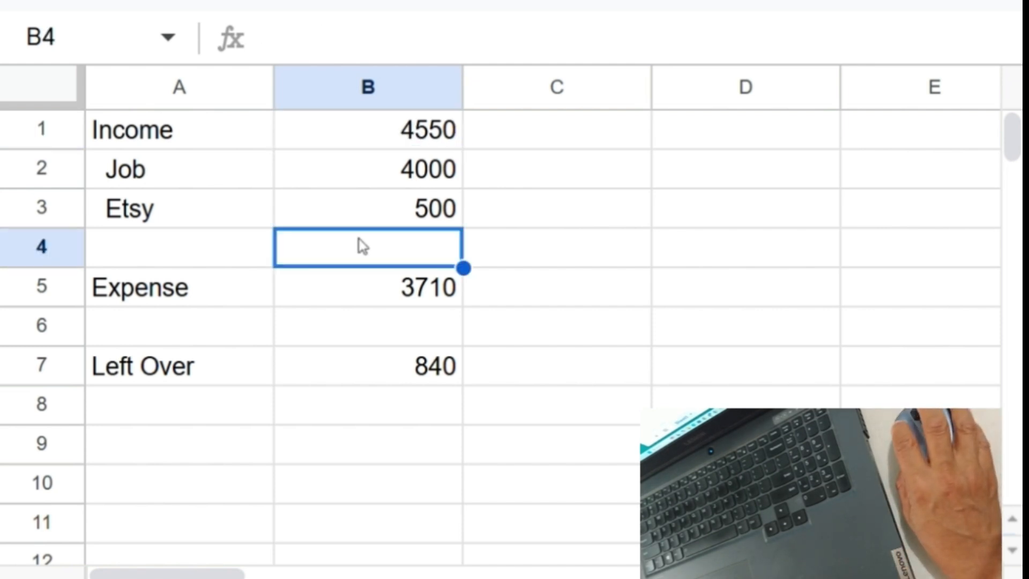
left_click(218, 256)
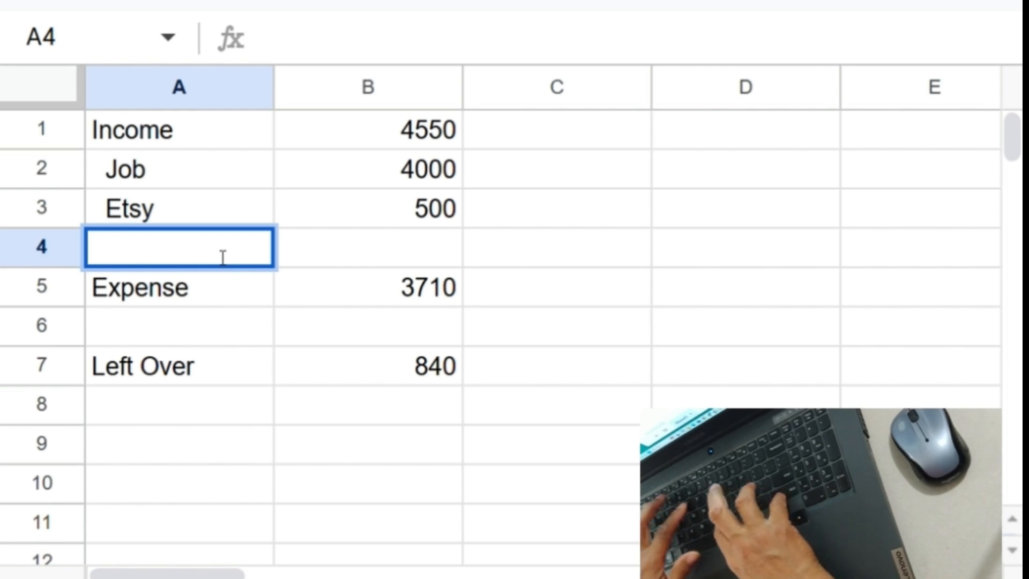
type("Tot")
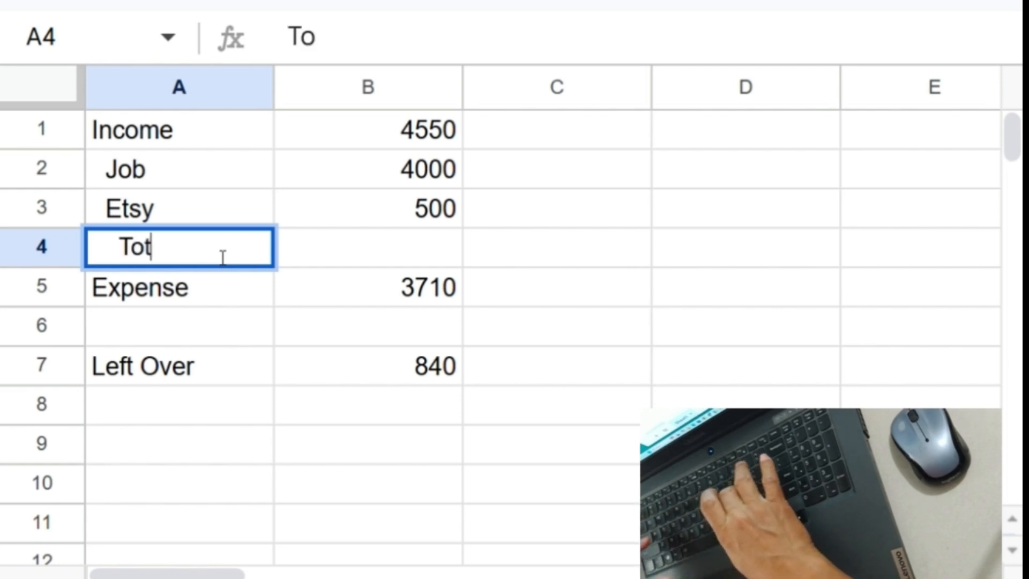
type("al")
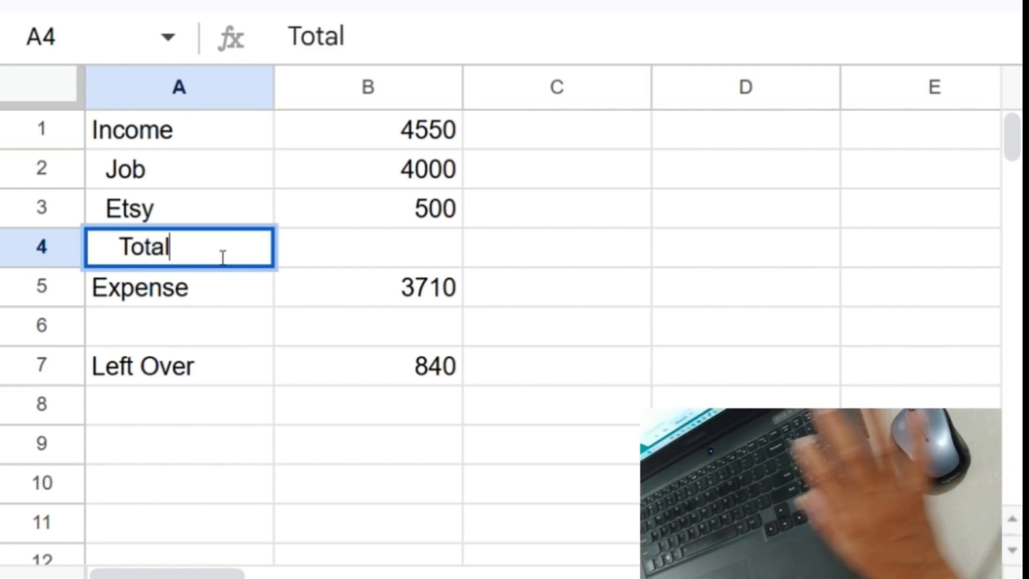
key("Return")
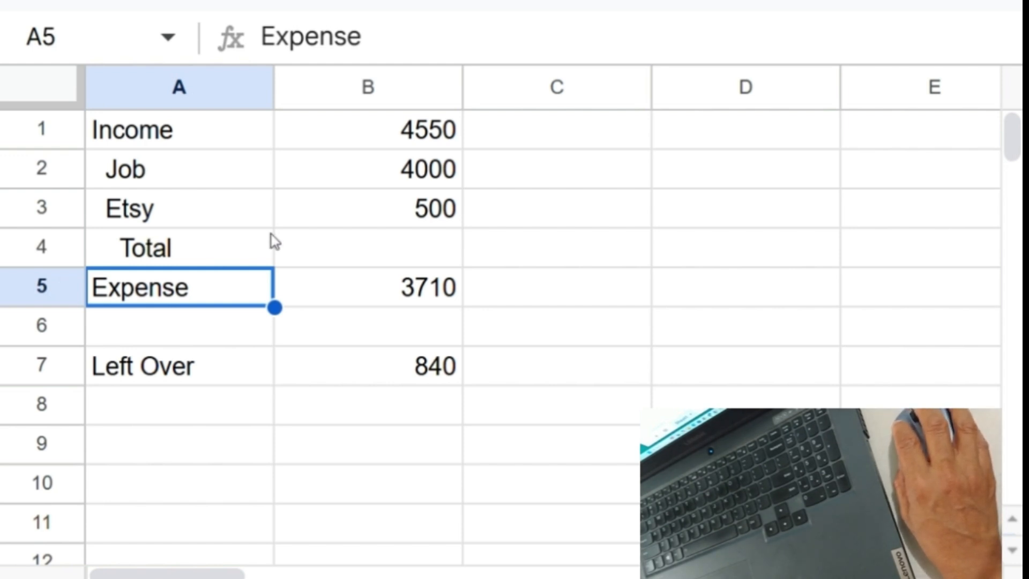
key("Return")
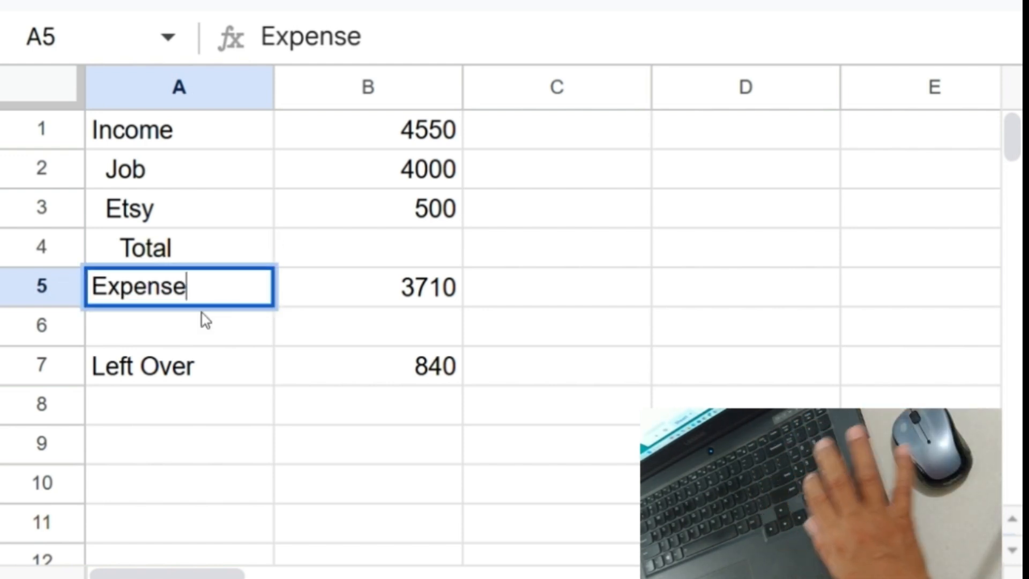
key("Return")
key("Return")
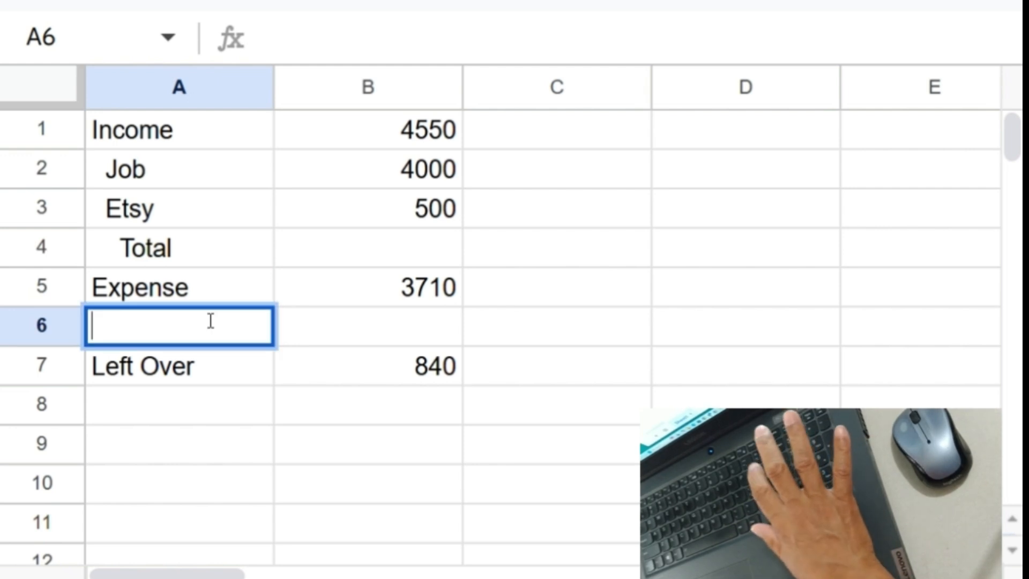
key("Return")
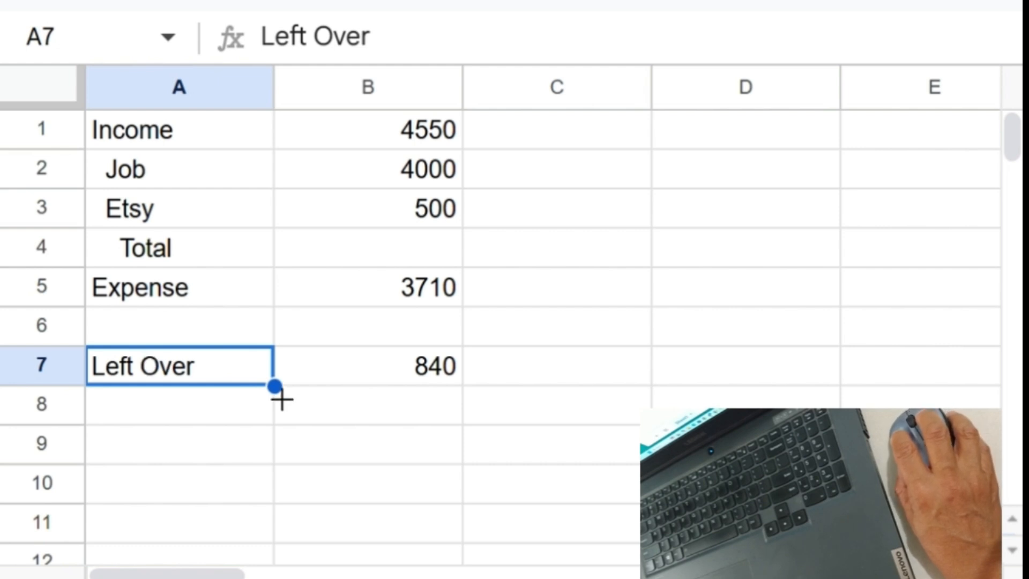
Clear the income amount in B1 next to the Income heading
left_click(386, 261)
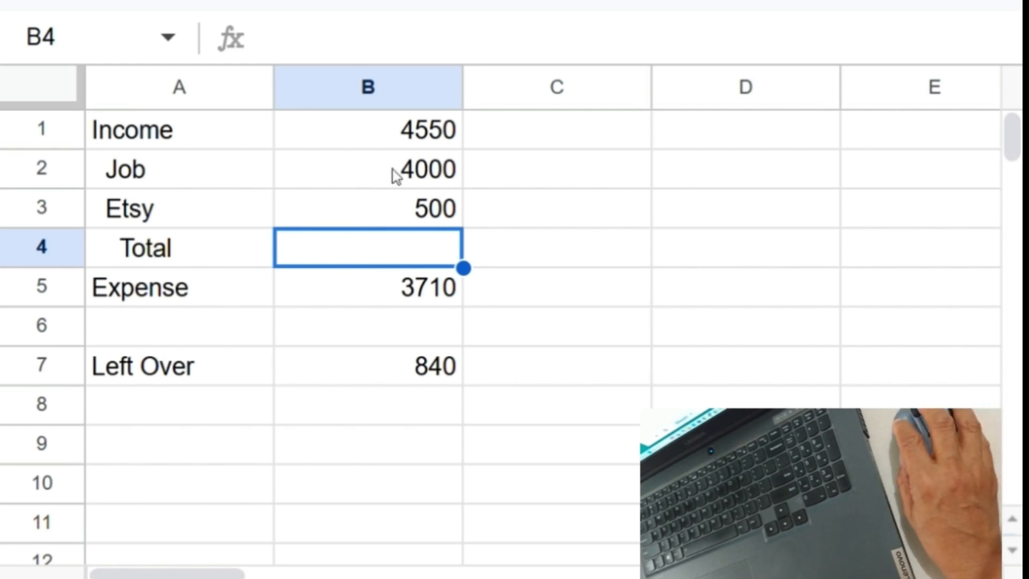
left_click(427, 135)
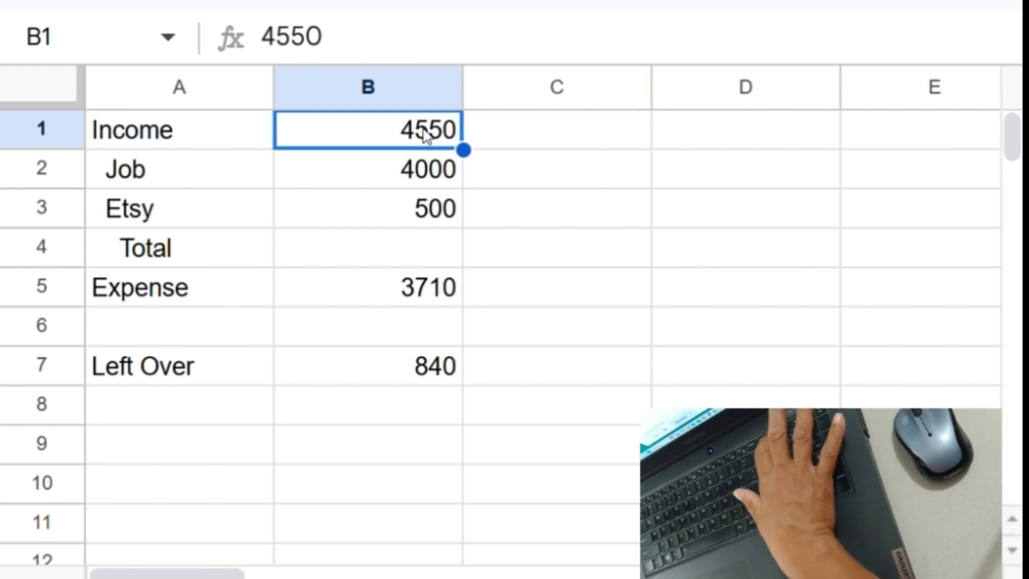
key("Delete")
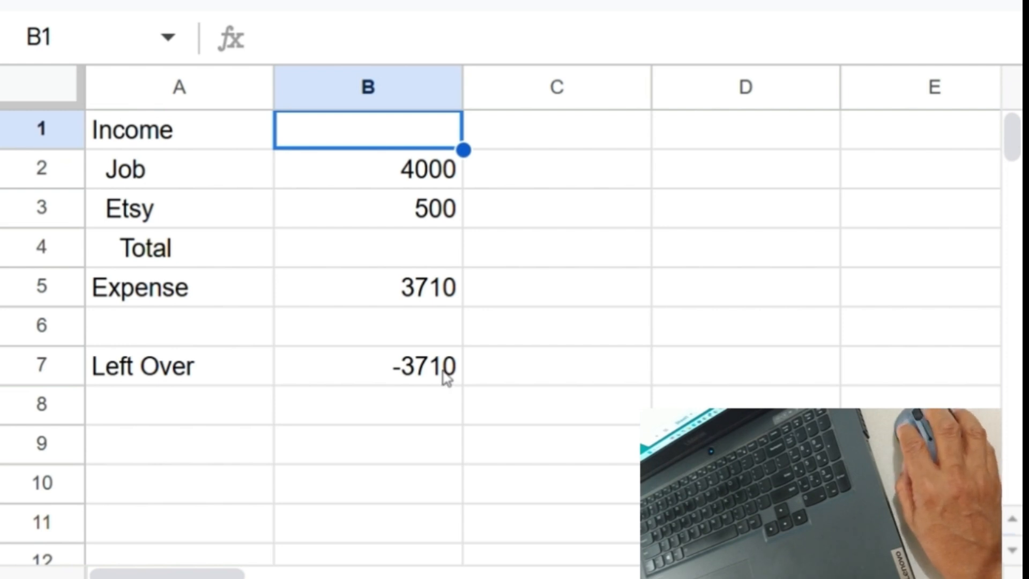
left_click(388, 257)
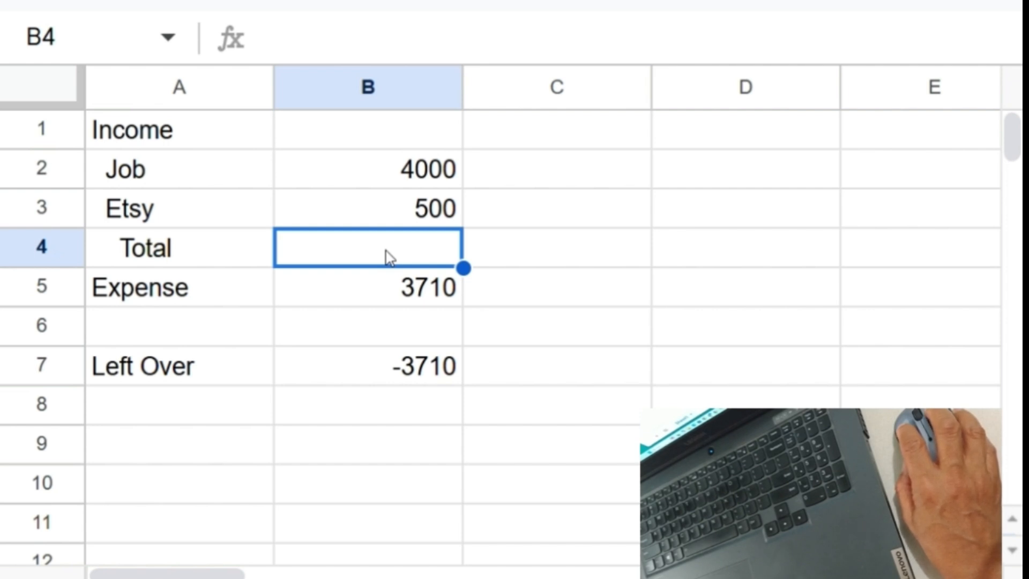
left_click(389, 218)
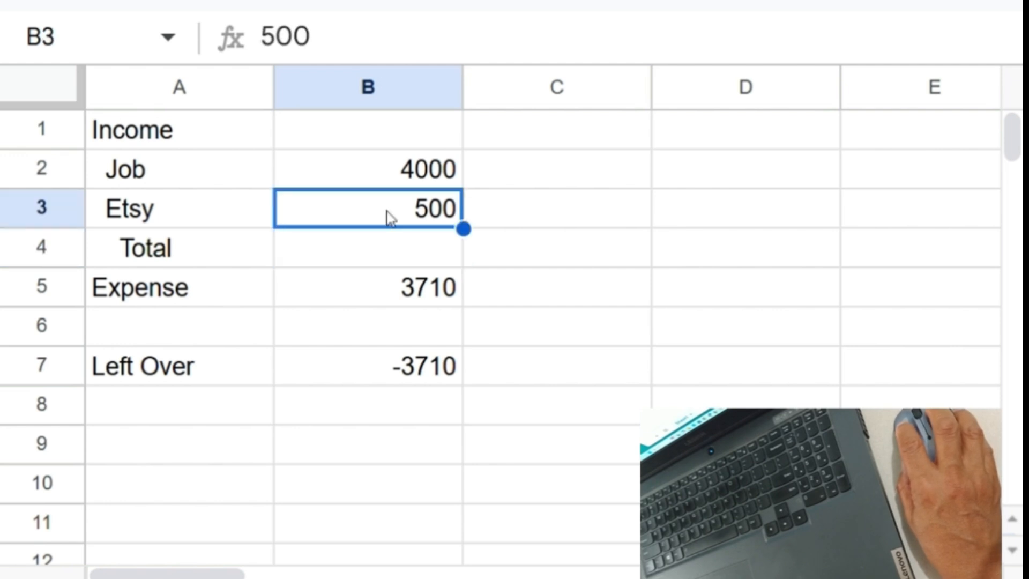
left_click(383, 178)
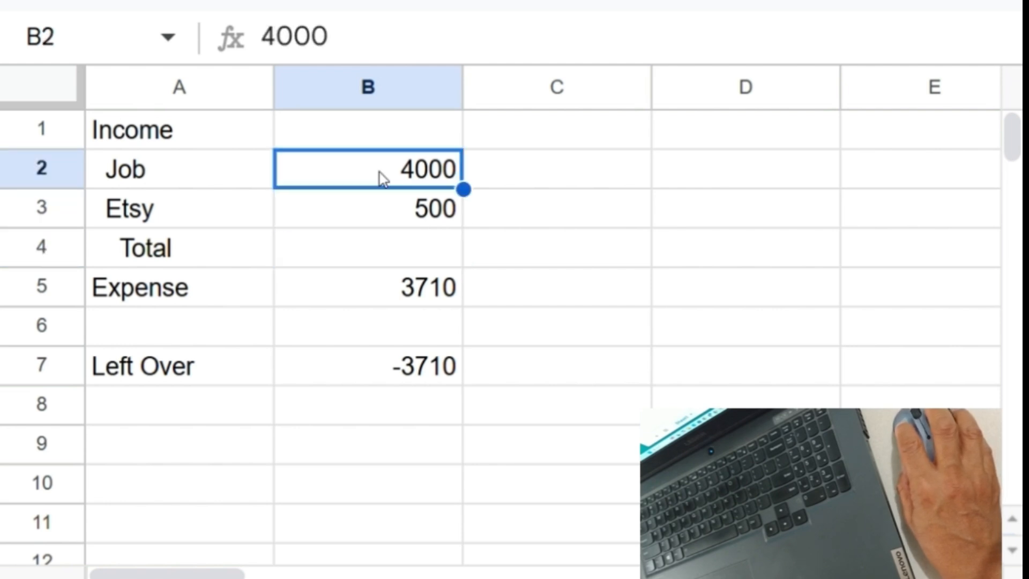
left_click(363, 257)
Try to extend the label in A4 to read Total Inc
left_click(191, 256)
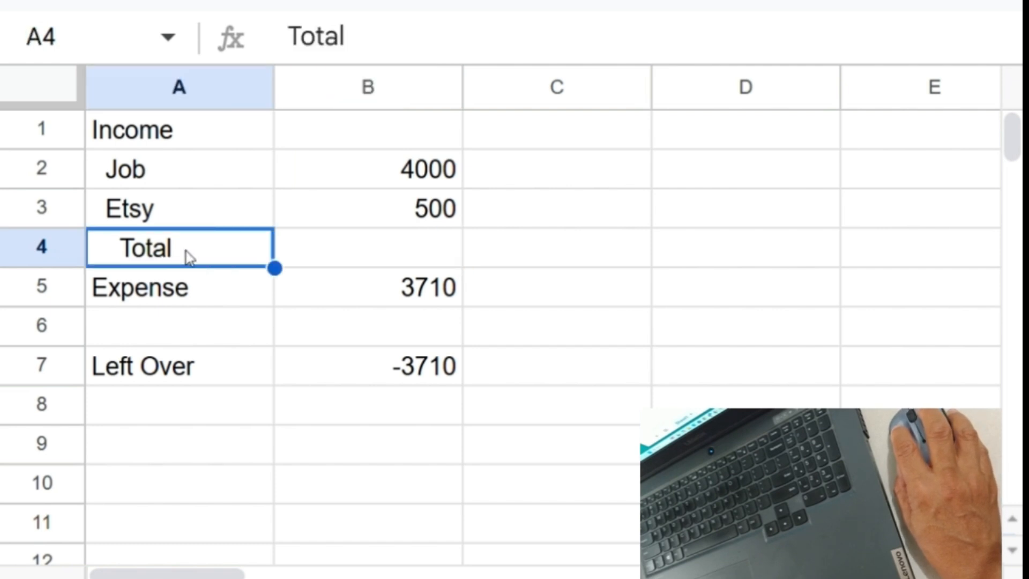
double_click(188, 256)
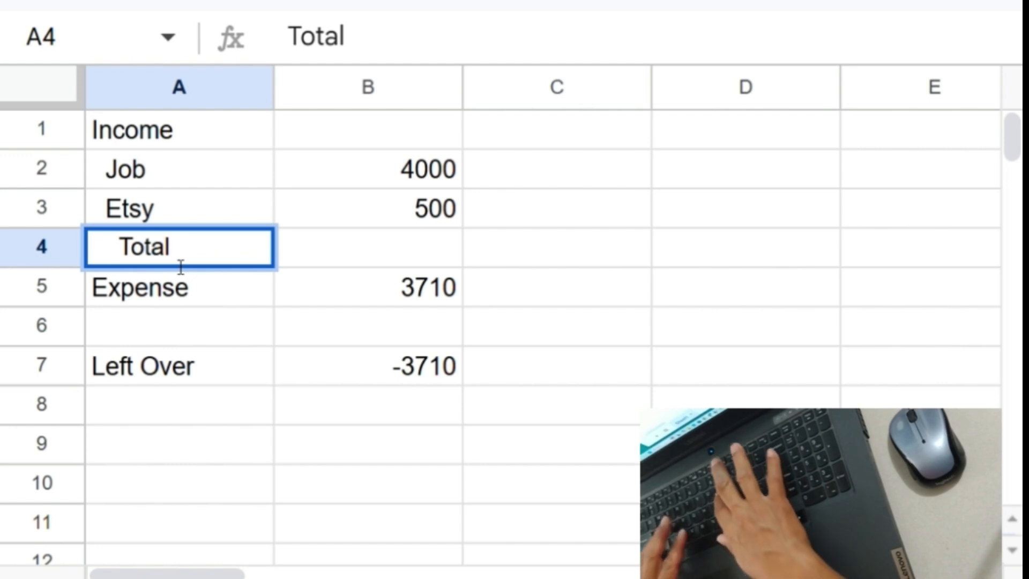
type("Inc")
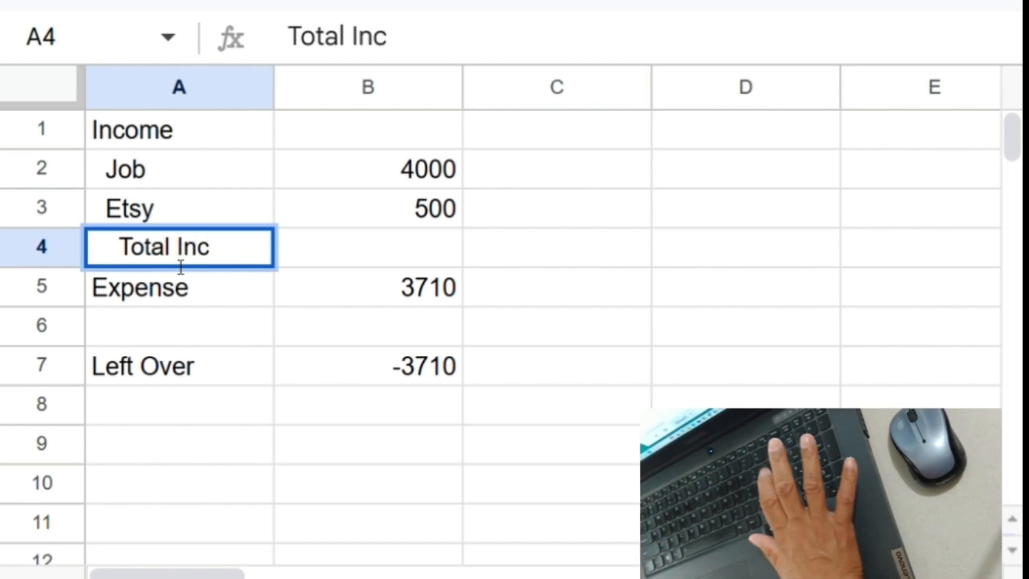
key("Return")
Add the Job and Etsy amounts in the Total cell B4 with the formula =B2+B3
left_click(356, 249)
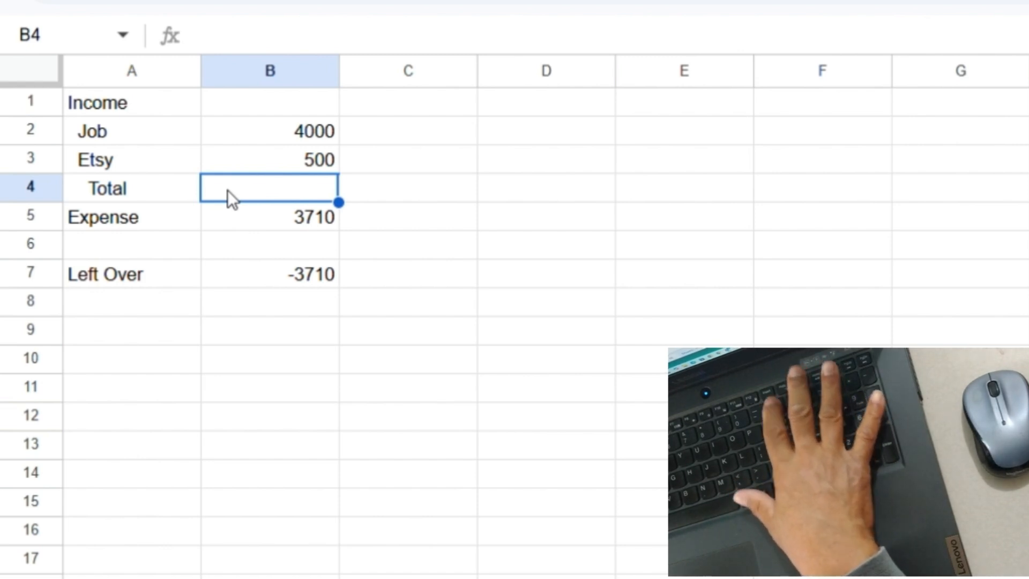
type("=")
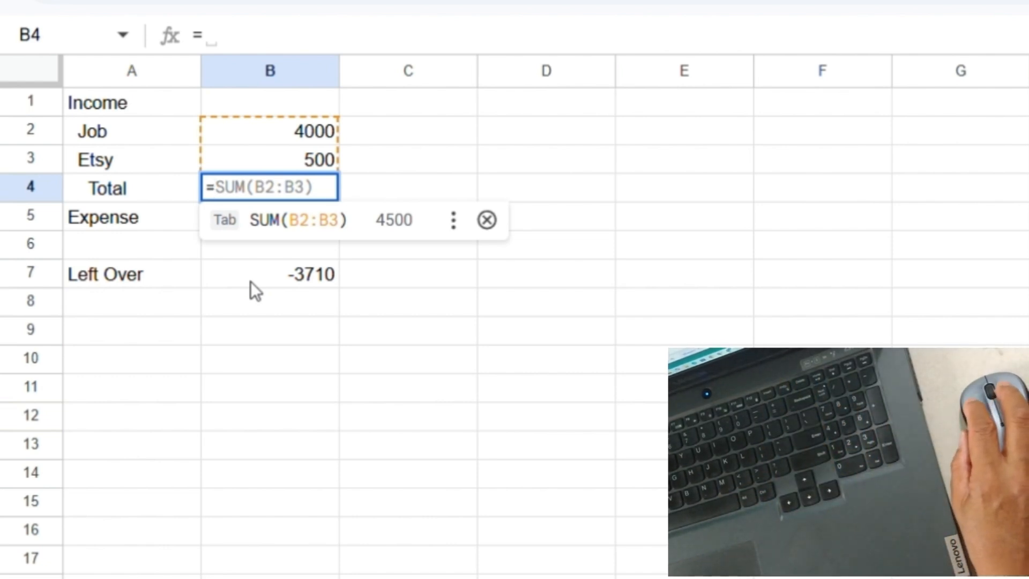
left_click(246, 139)
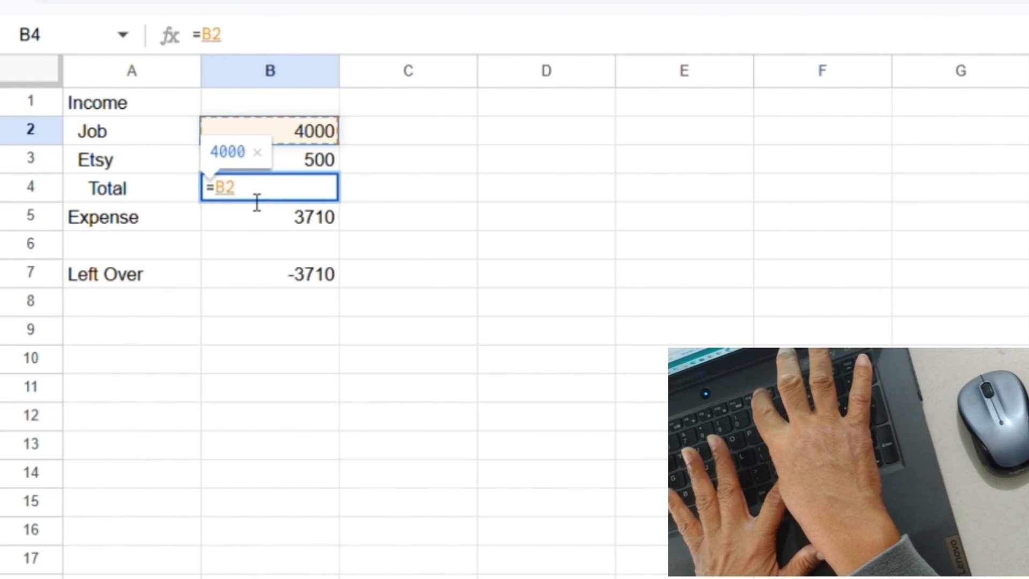
type("+")
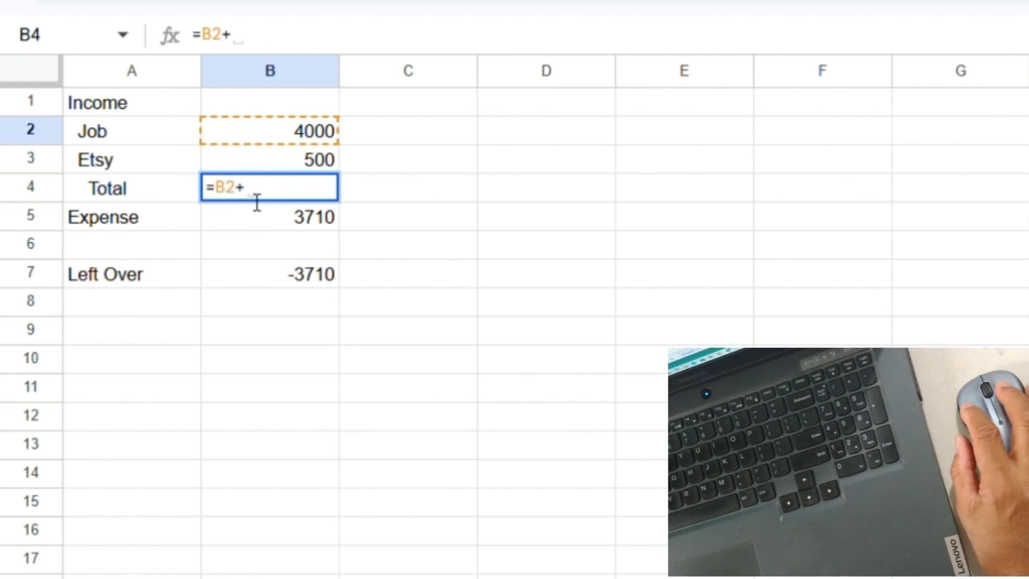
left_click(251, 161)
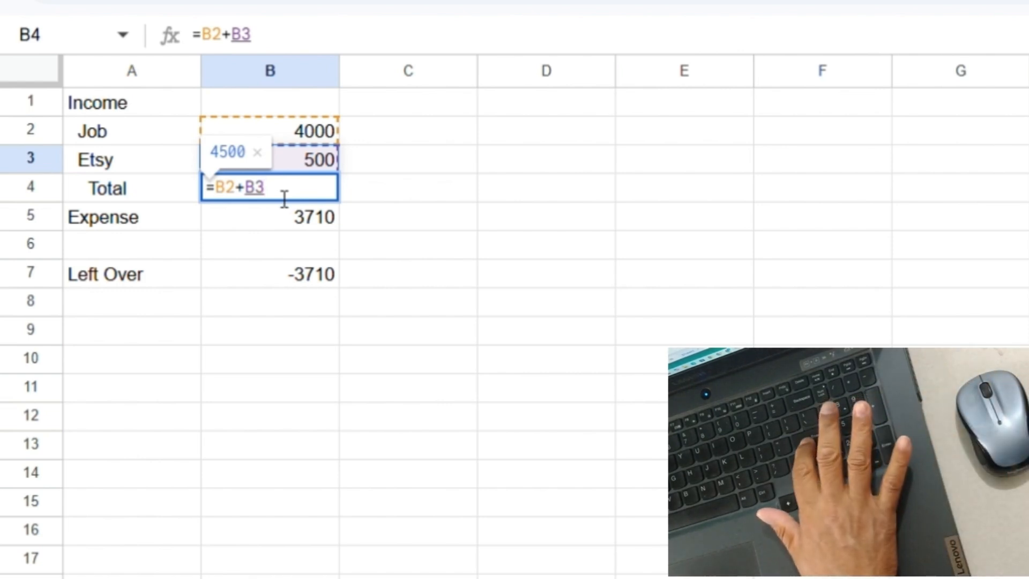
key("Return")
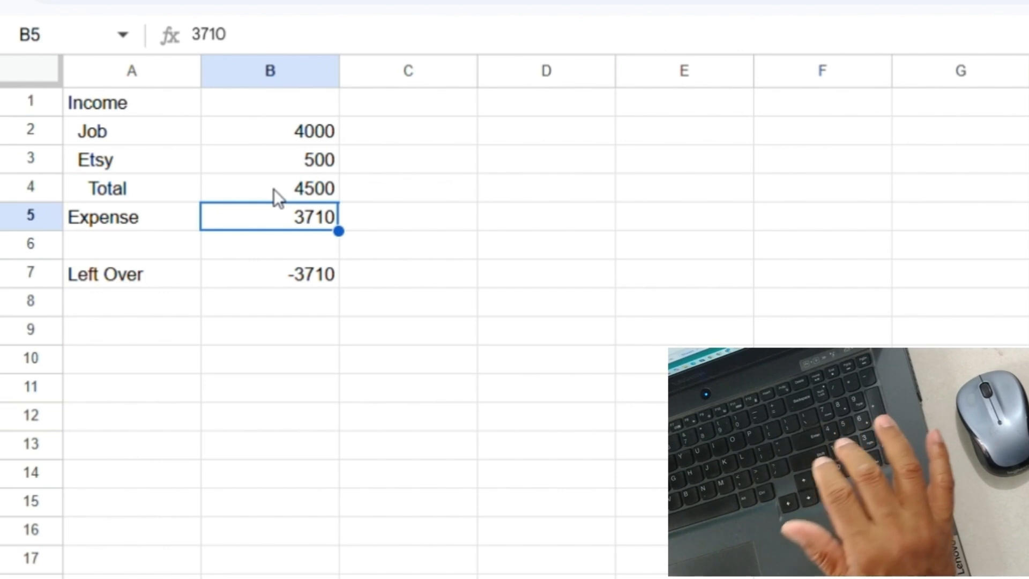
Replace the Left Over formula in B7 with =B4-B5, subtracting Expense from the income total
left_click(273, 189)
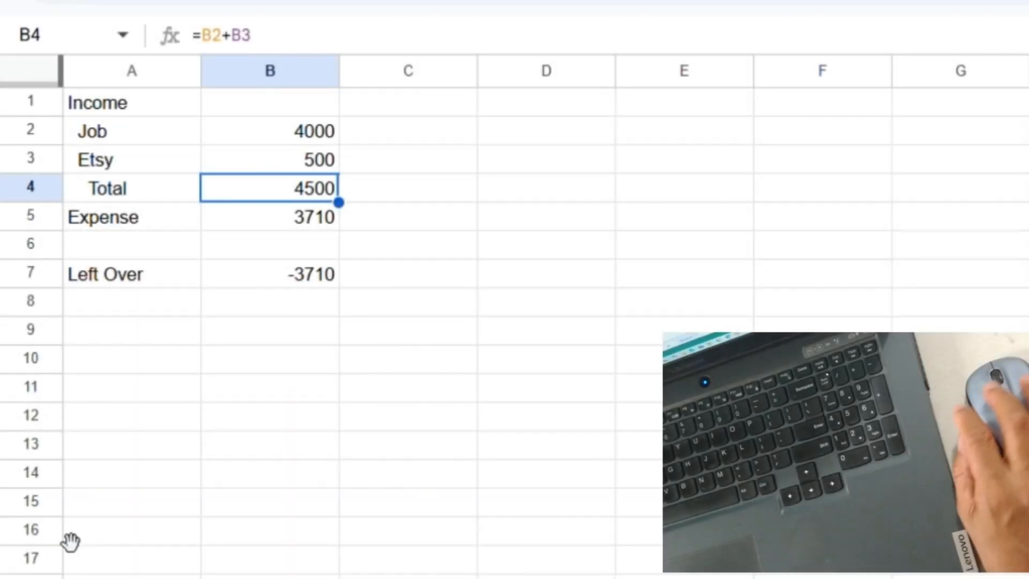
left_click(300, 276)
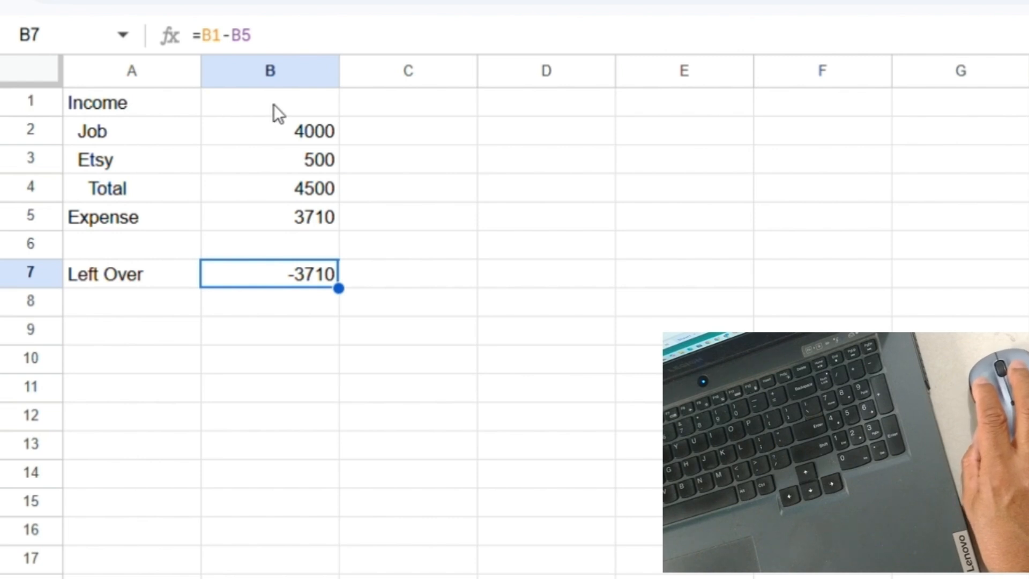
left_click(276, 186)
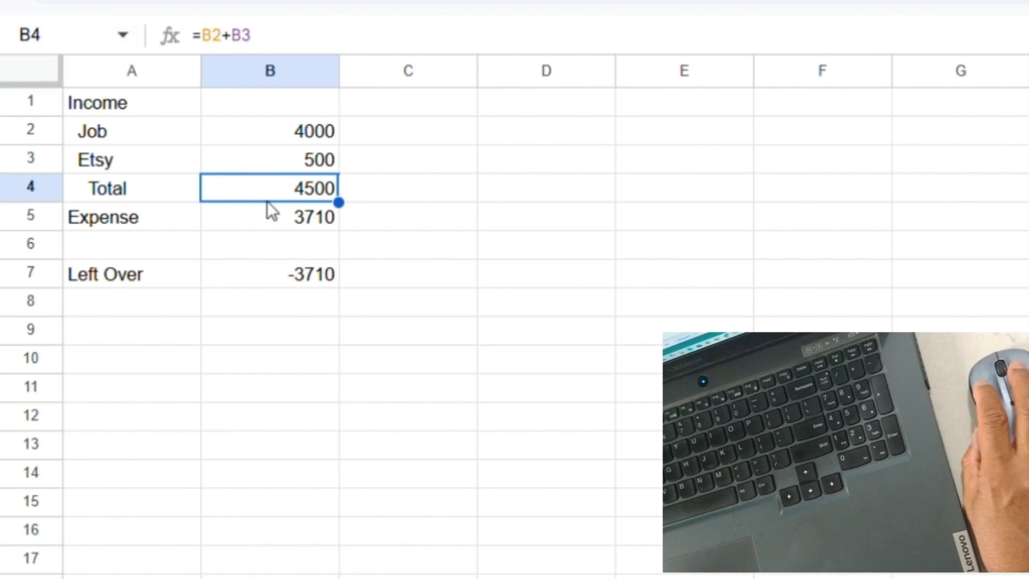
left_click(292, 280)
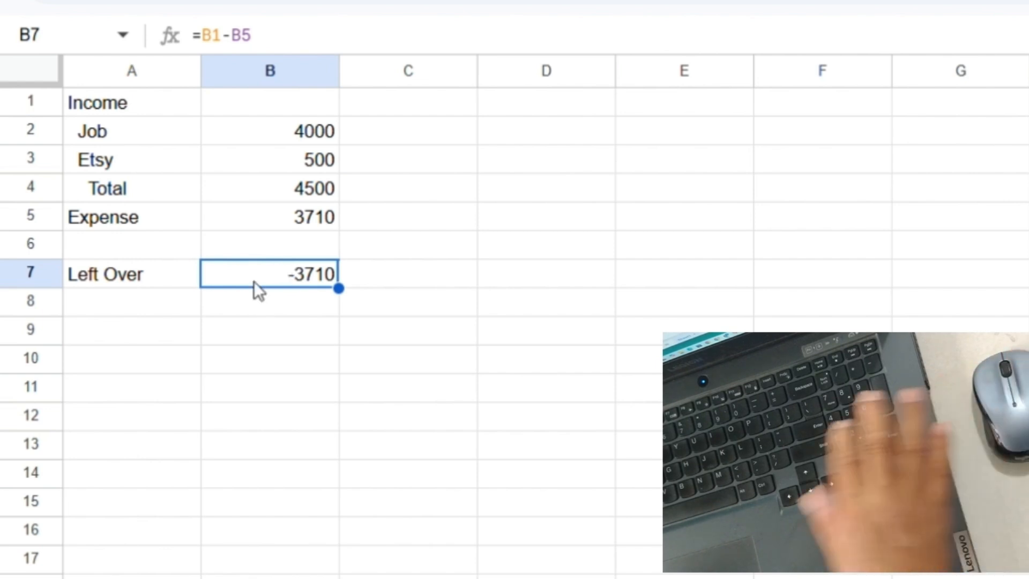
key("Delete")
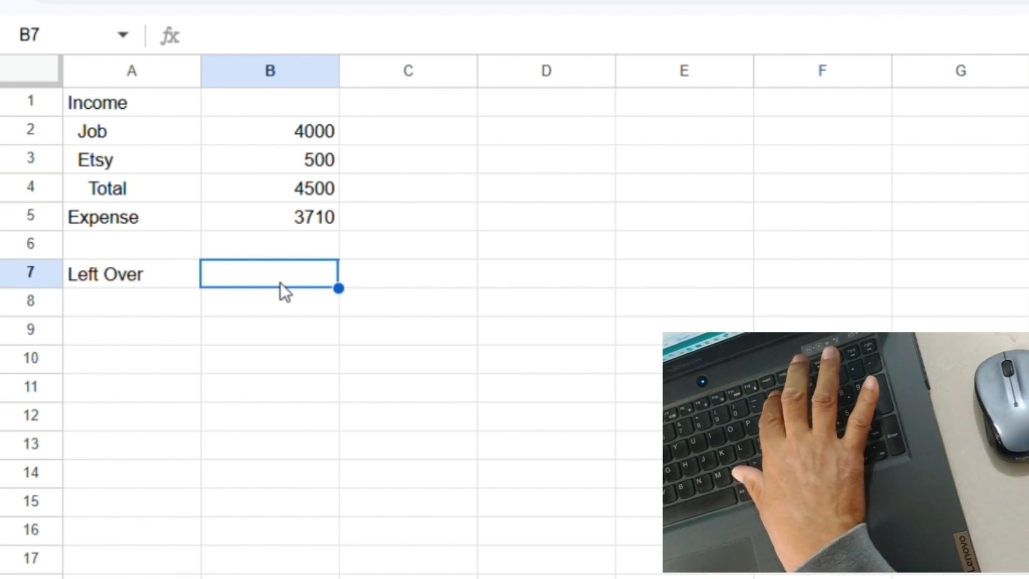
type("=")
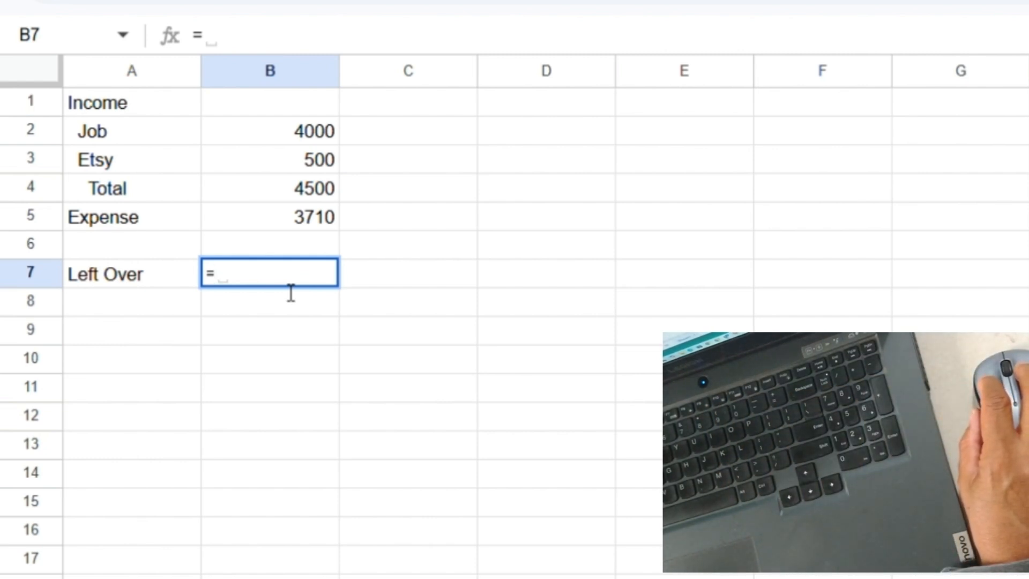
left_click(295, 189)
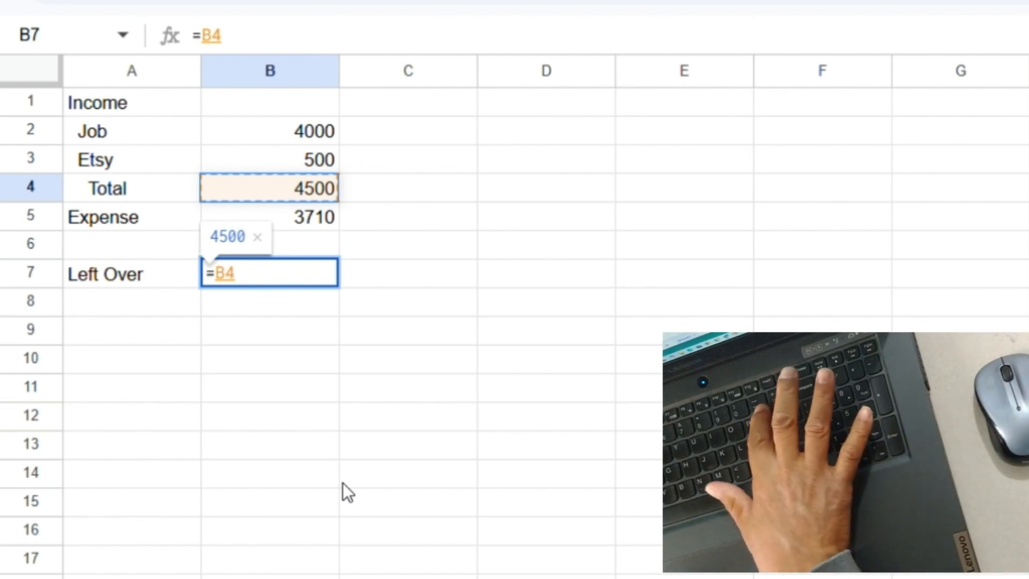
type("-")
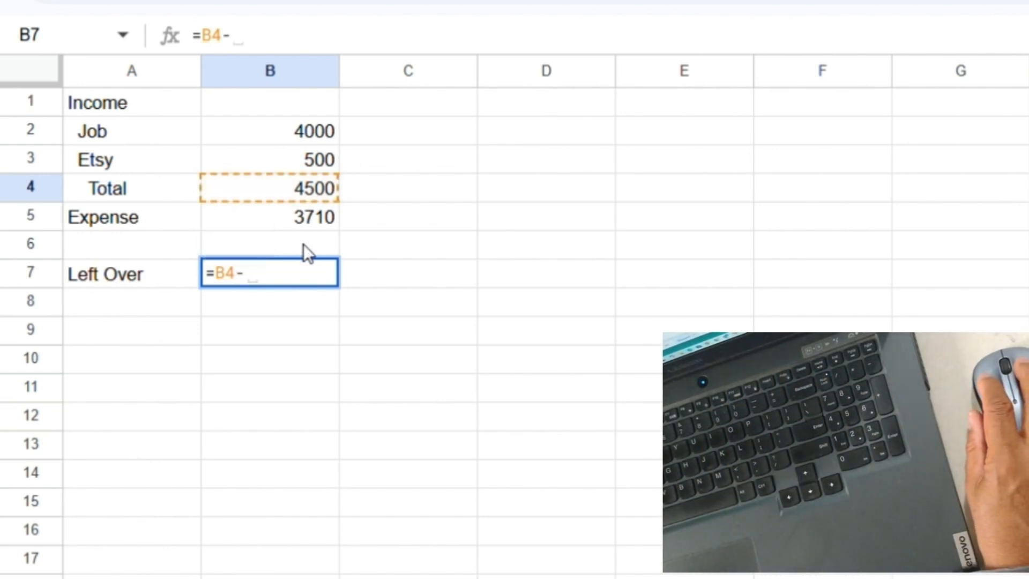
left_click(279, 219)
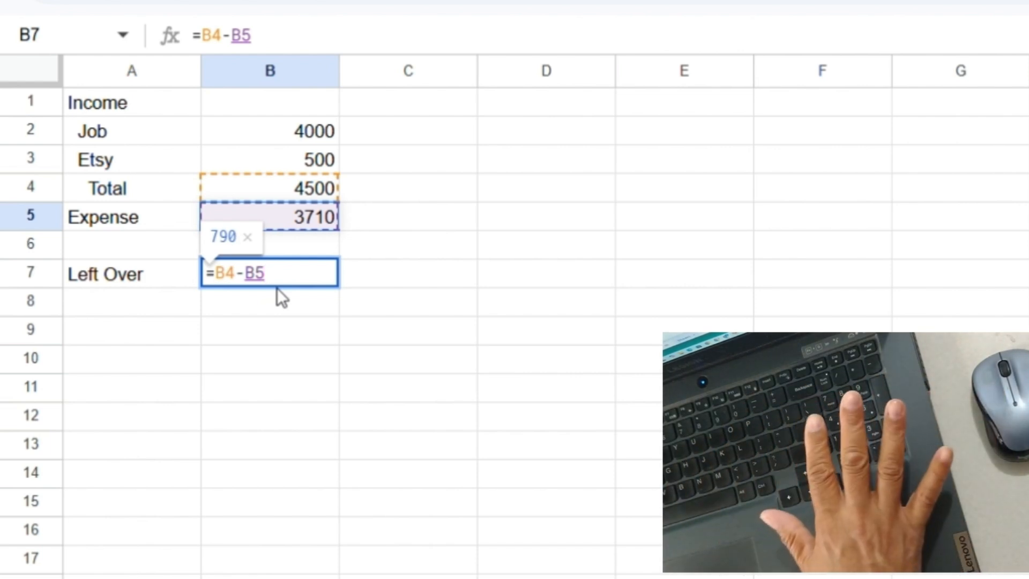
key("Return")
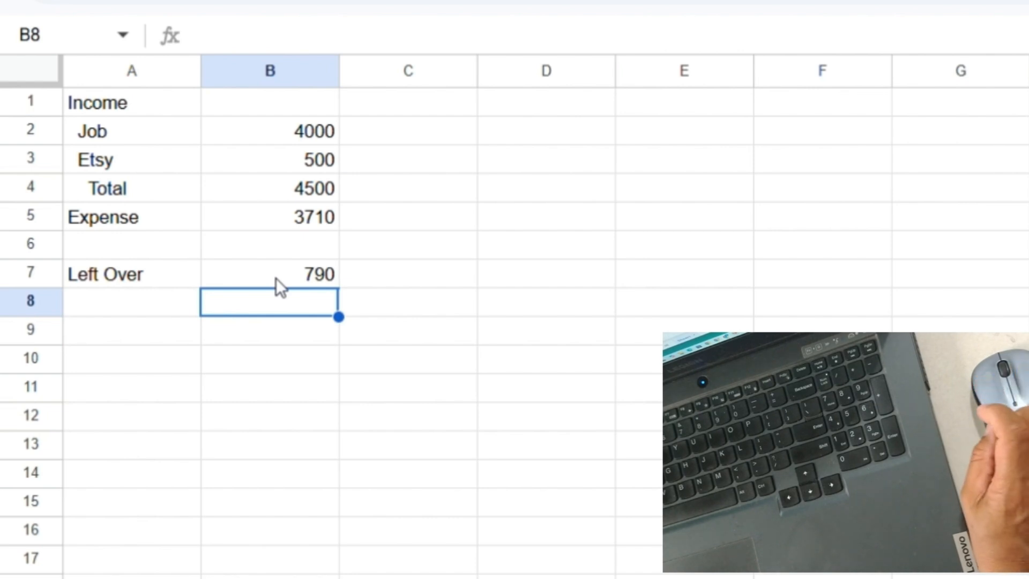
left_click(277, 187)
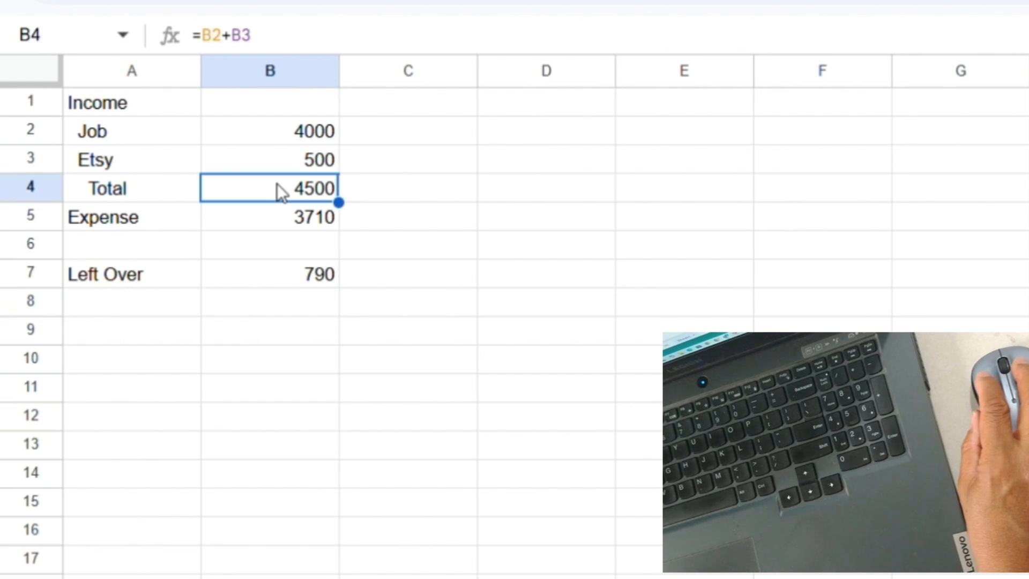
left_click(282, 220)
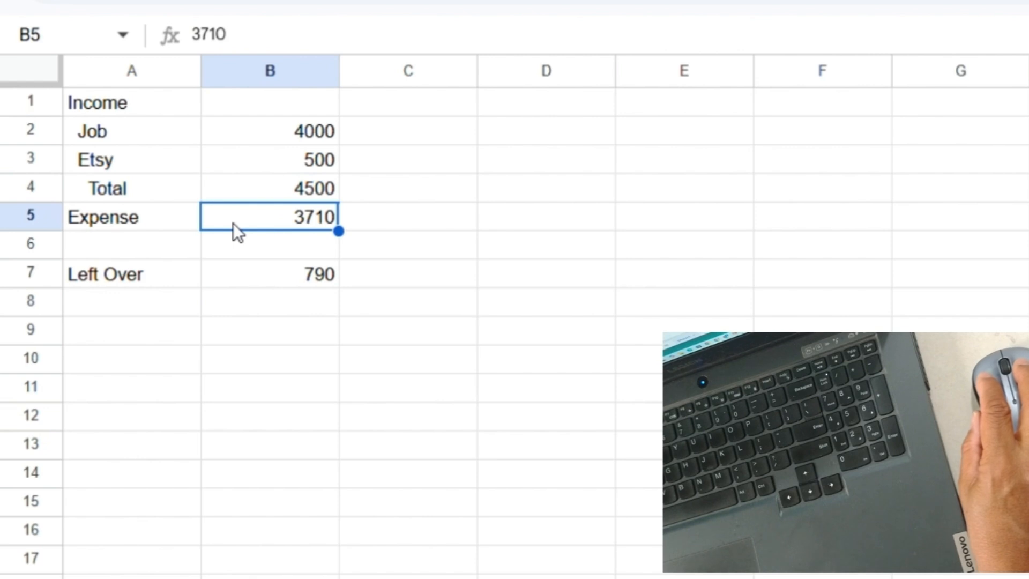
left_click(279, 188)
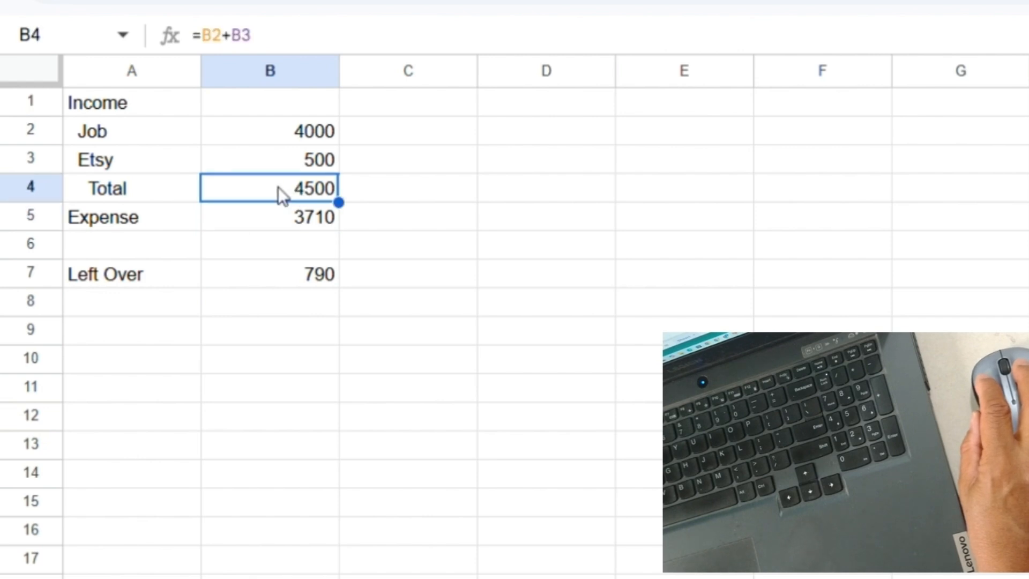